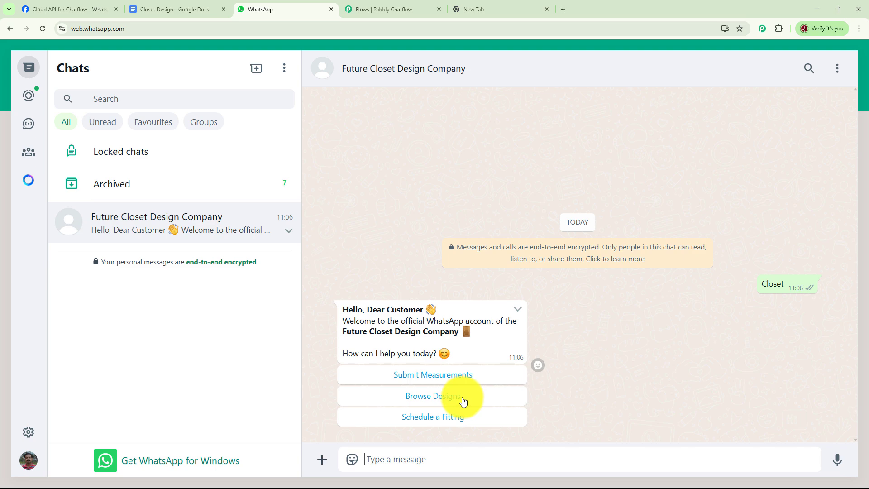
Choose to submit closet measurements to the chatbot and send 60 inches, 72 inches and 36 inches on separate lines.
click(445, 378)
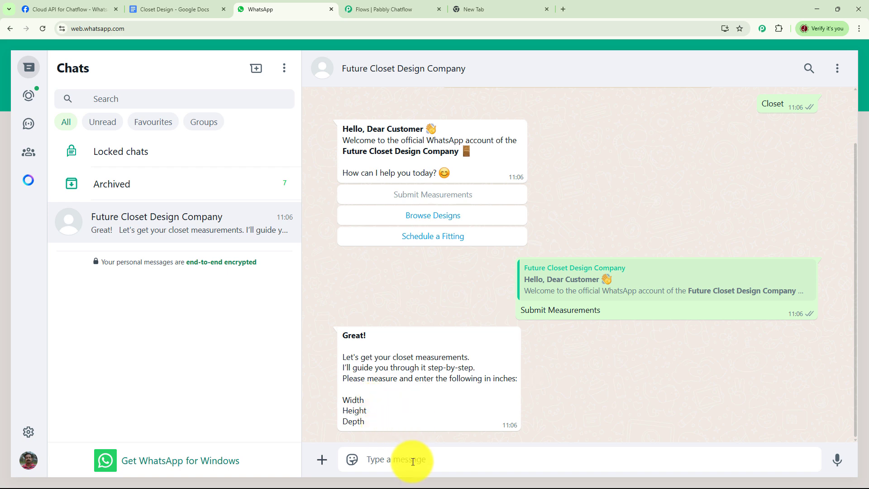
text(60 inches 72 inches 36 inches)
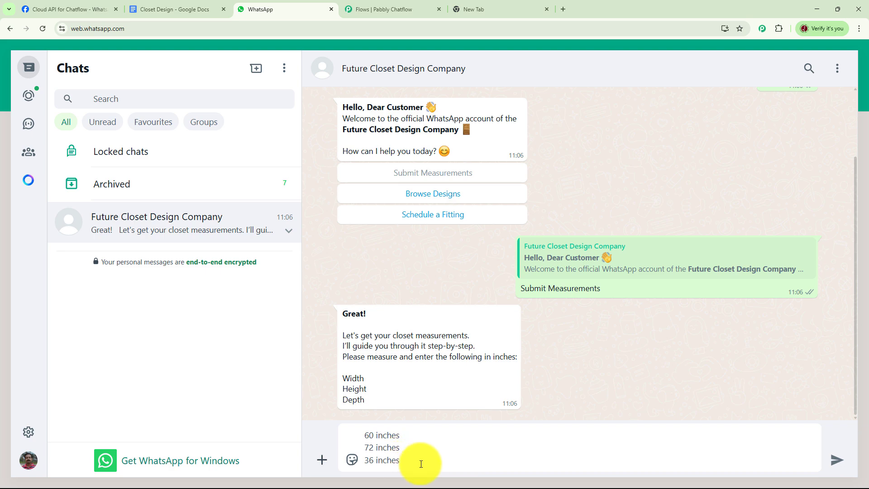
key(Return)
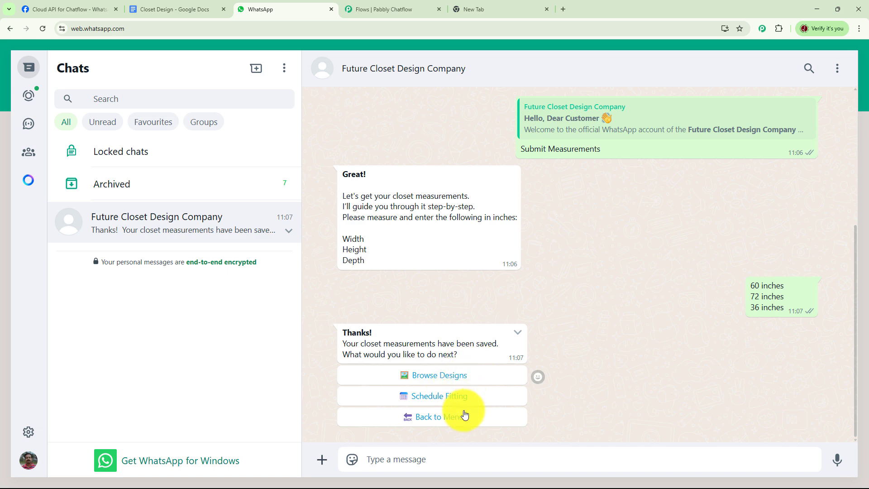
Browse the Modern Minimalist closet design and request a fitting for 27 May 2025 at 10 AM.
click(458, 378)
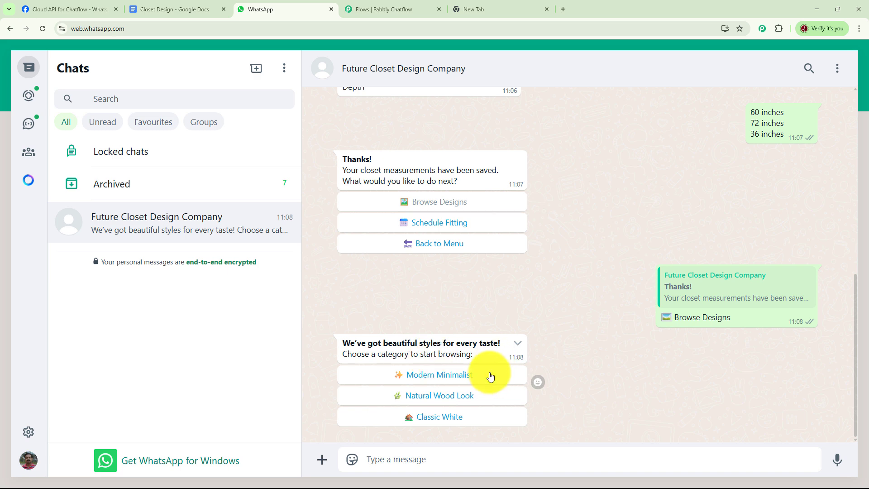
click(461, 379)
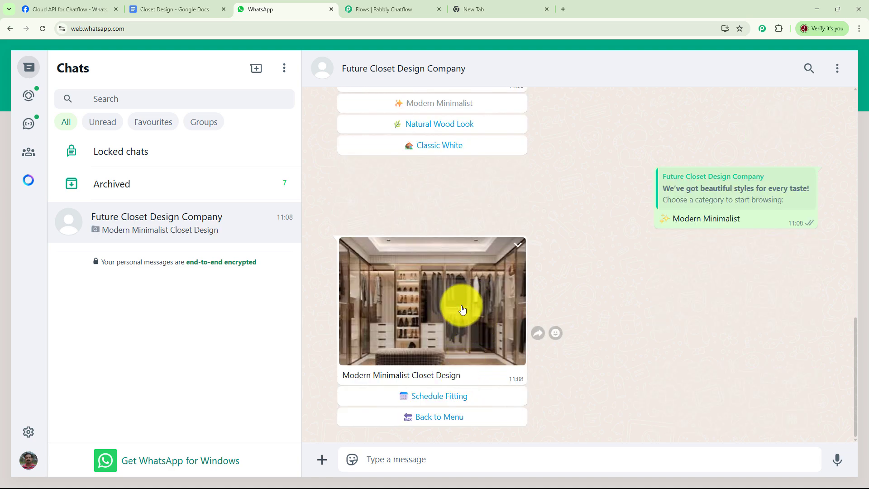
click(460, 400)
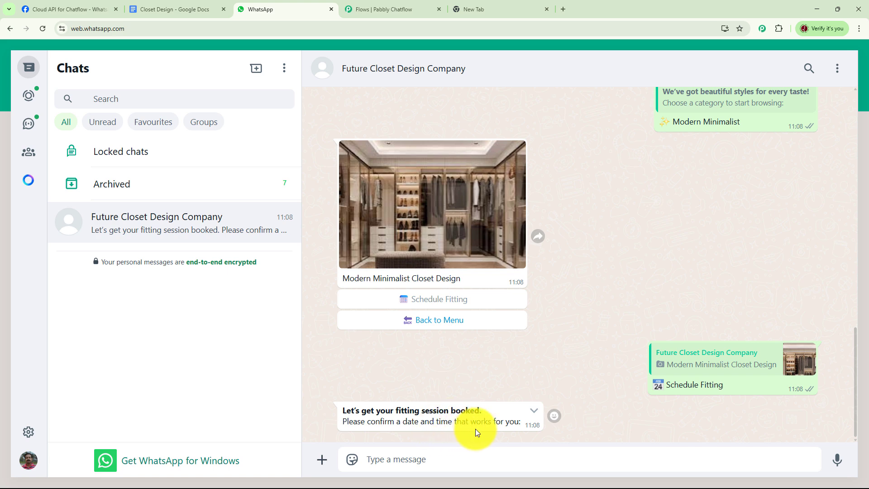
click(462, 460)
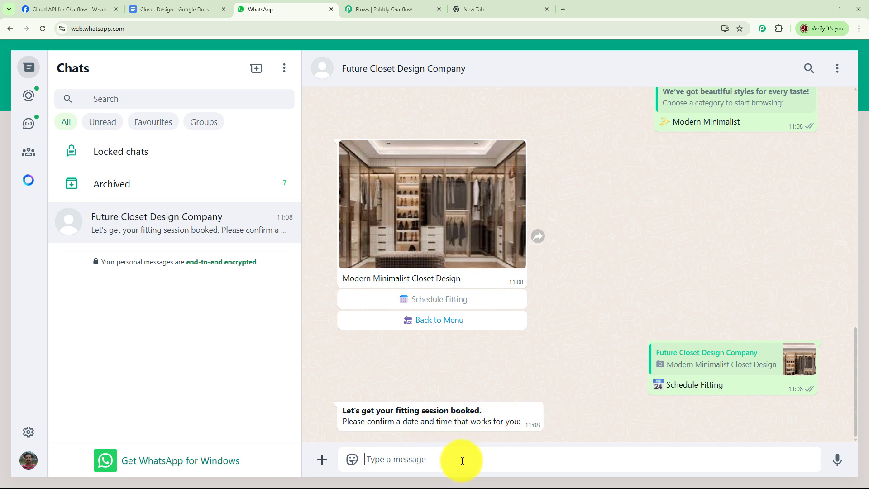
text(27 May 2025 at 10 AM)
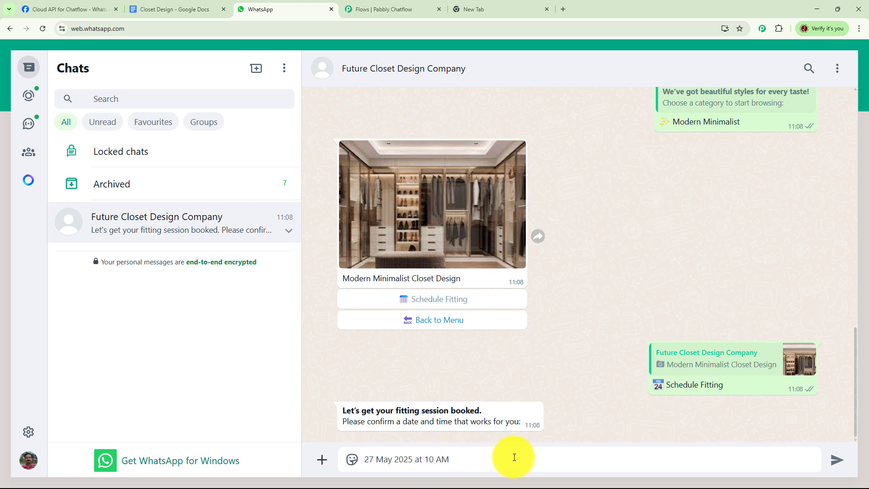
key(Return)
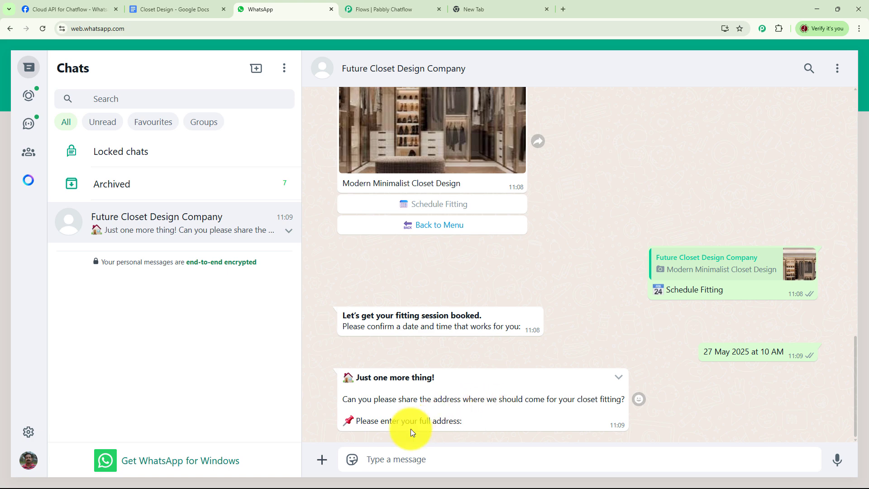
Send the full address for the closet fitting as the reply to the chatbot's question.
click(400, 460)
text(123, Arera Colony, Bhopal)
key(Return)
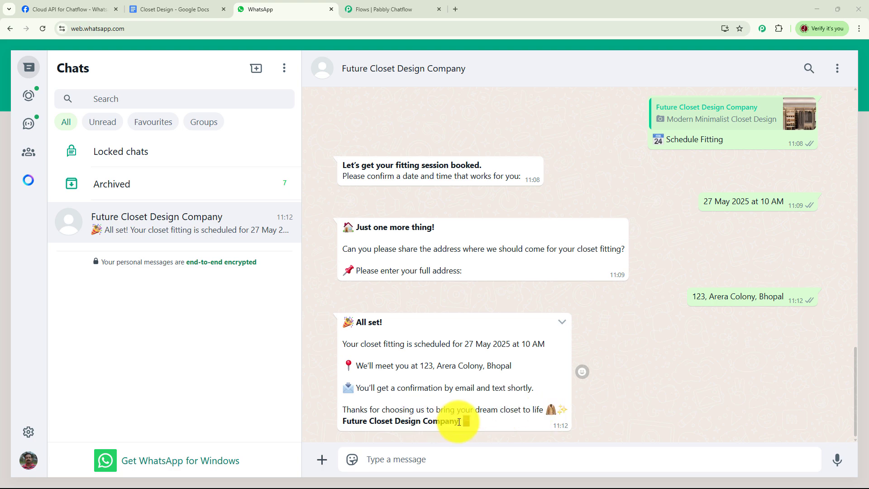
scroll(620, 372, up, 15)
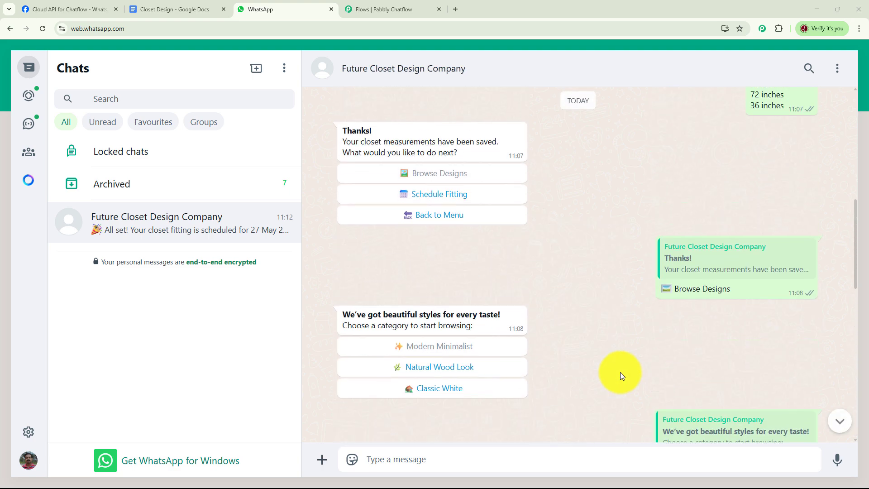
scroll(620, 372, up, 6)
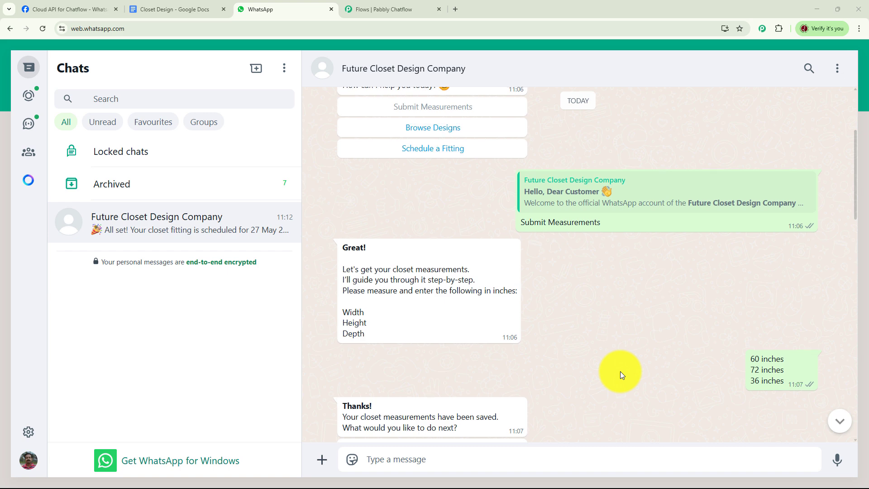
scroll(620, 372, up, 3)
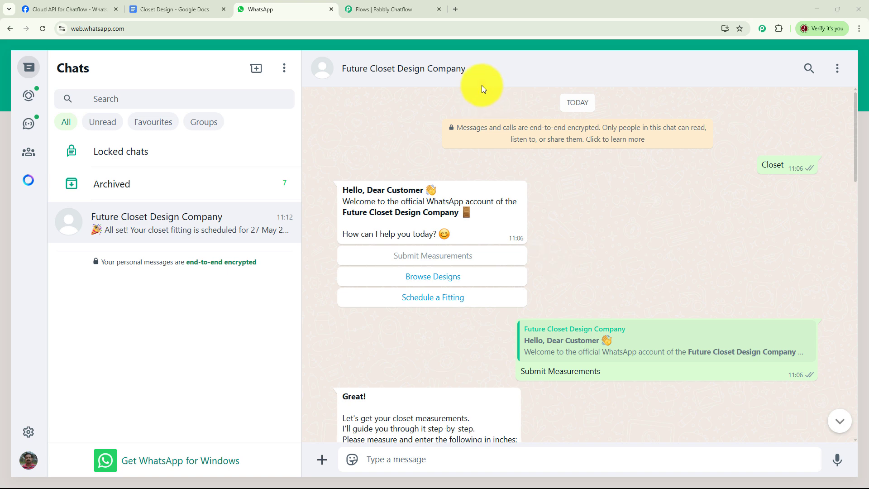
Load the website pabbly.com/chatflow in a new browser tab.
click(455, 9)
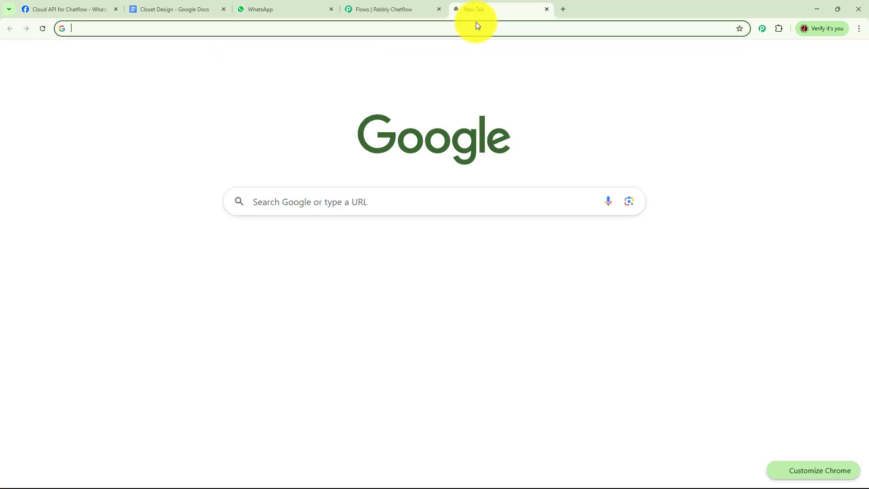
click(221, 27)
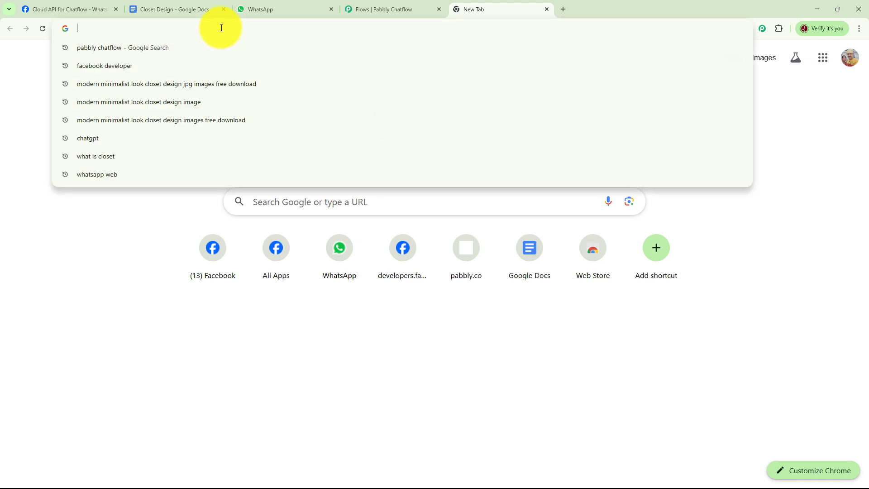
text(pabbly.c)
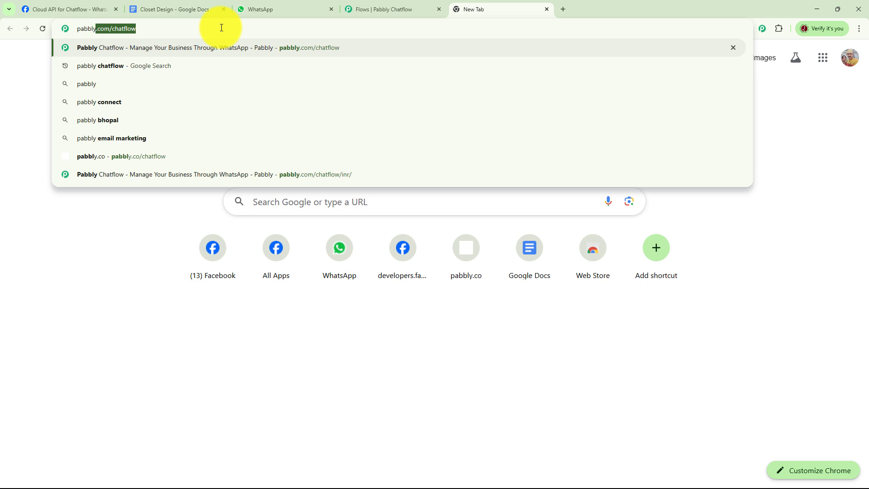
text(om)
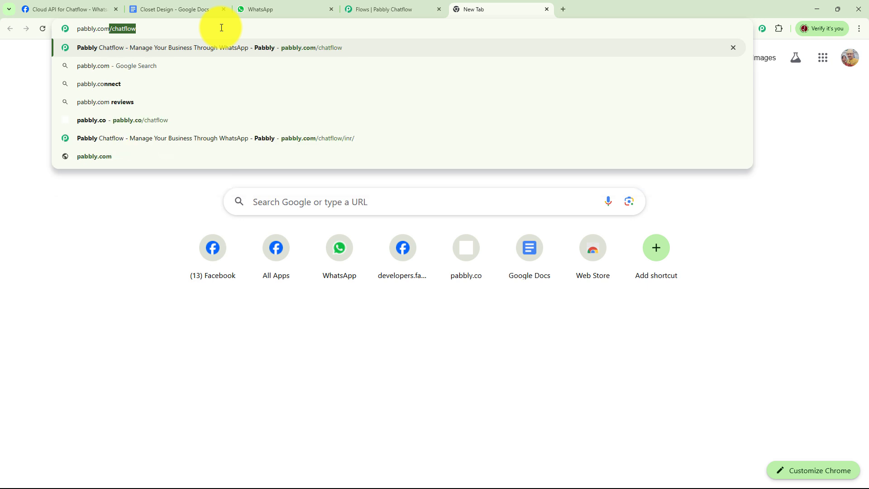
text(/cha)
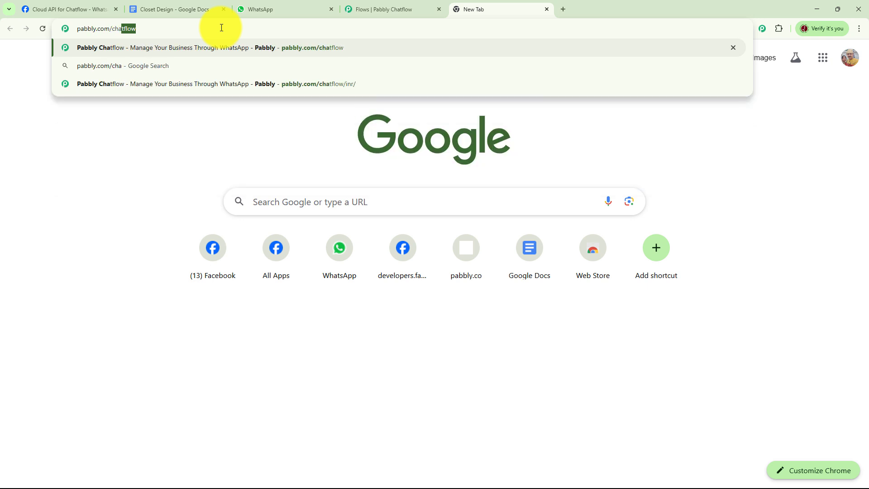
text(tflow)
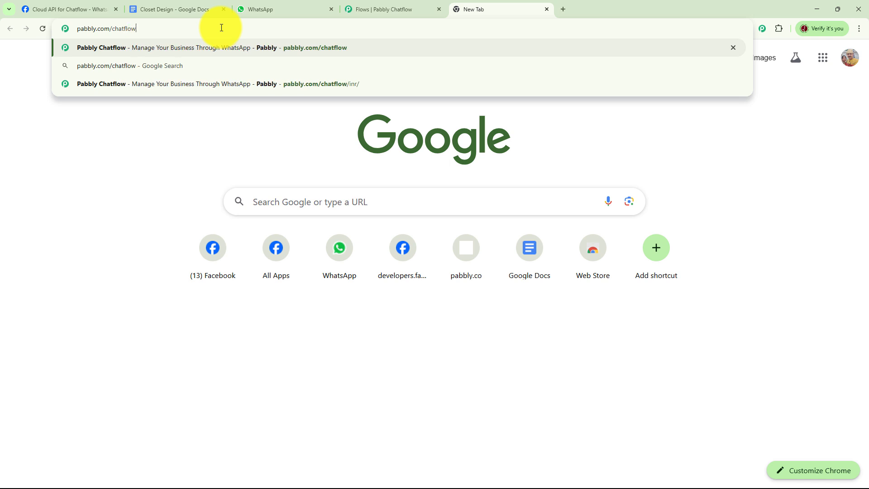
key(Return)
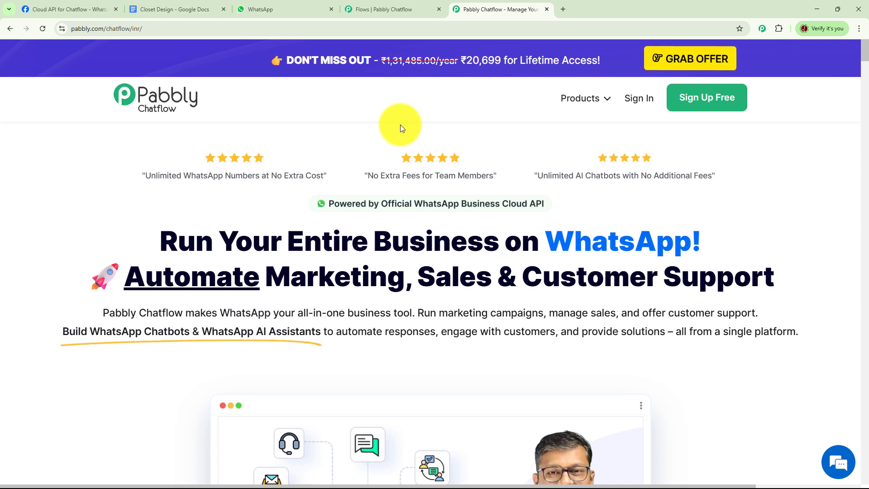
Sign in to Pabbly and access the Pabbly Chatflow application from the list of all apps.
click(635, 100)
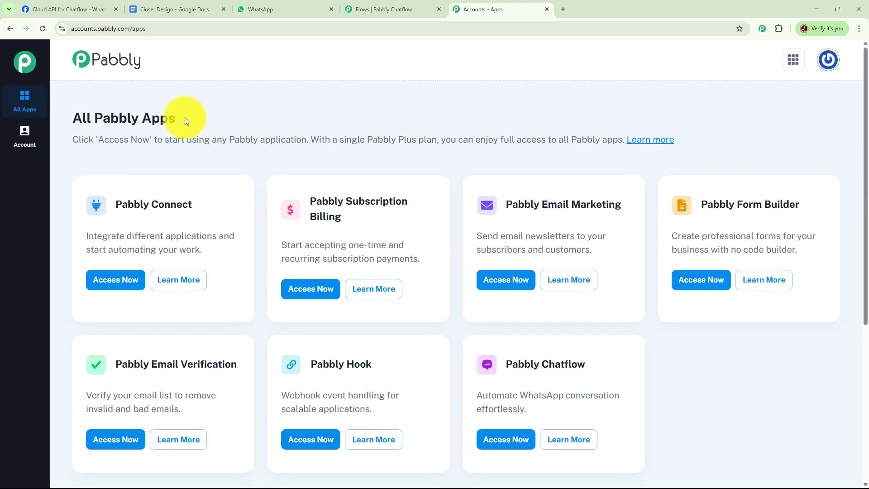
scroll(617, 240, down, 1)
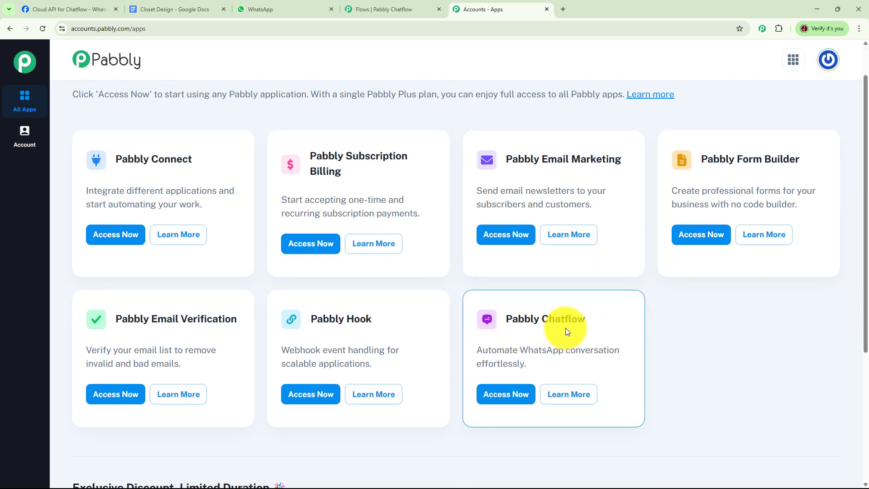
click(502, 394)
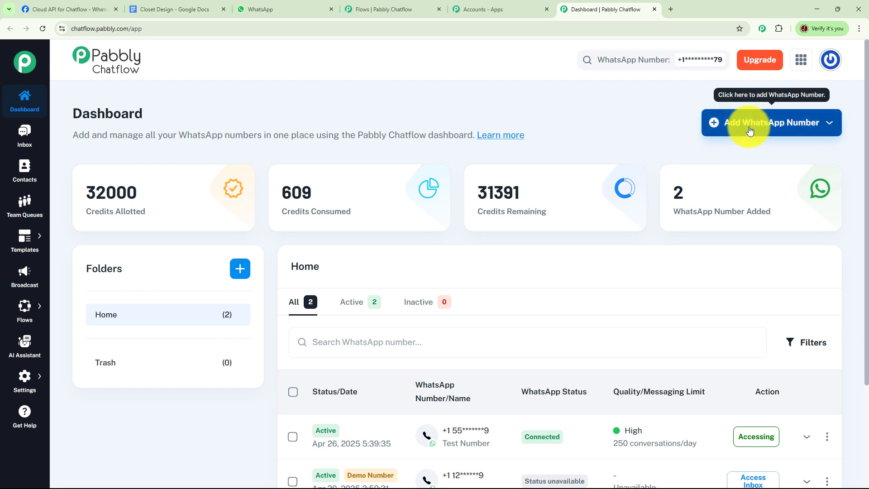
Examine the dashboard's options for adding a WhatsApp number, the connected numbers, the folder creation form and the main navigation sections.
click(826, 129)
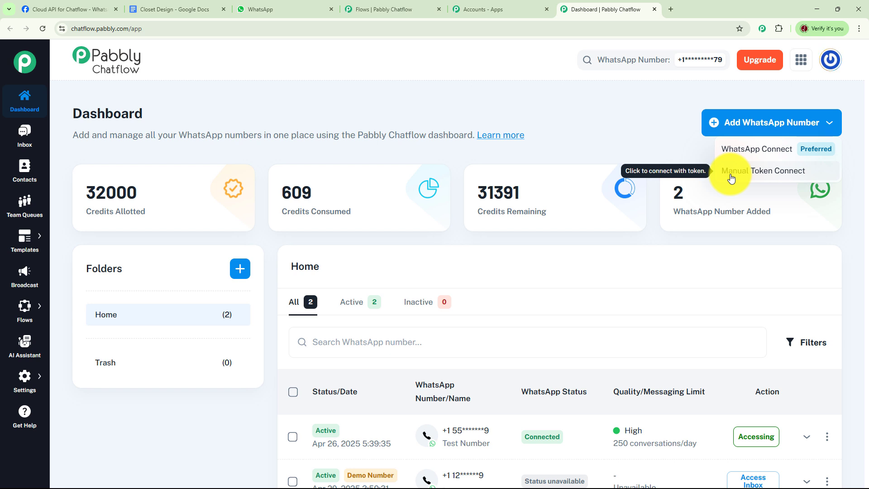
click(645, 147)
scroll(634, 224, down, 3)
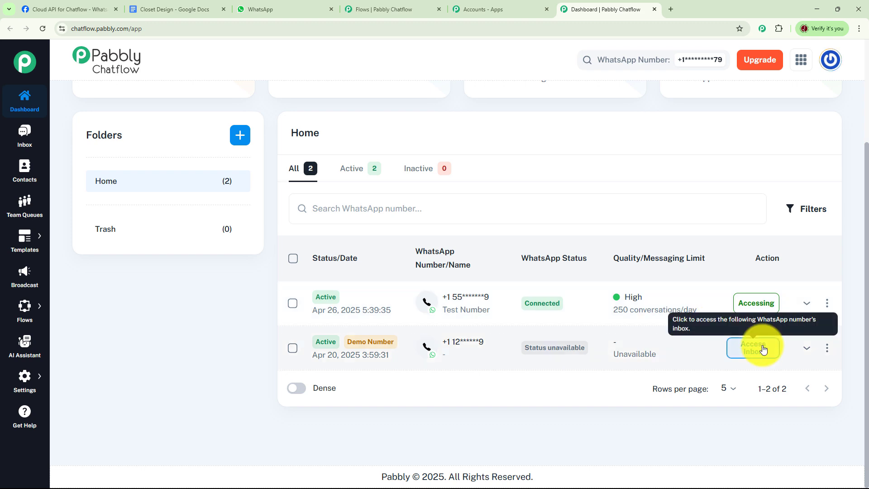
scroll(582, 289, up, 3)
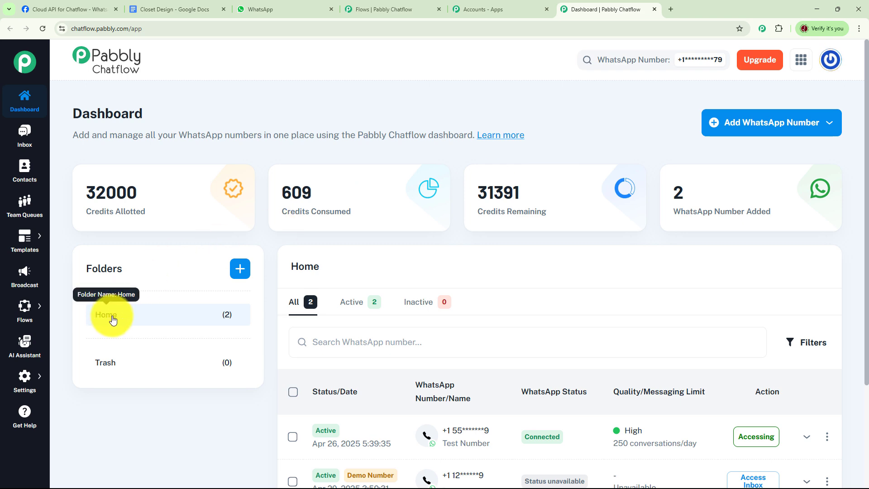
click(239, 269)
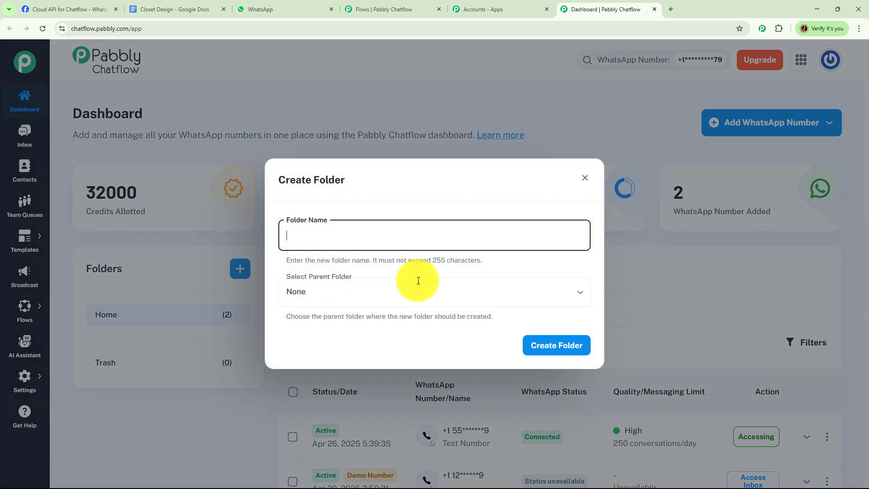
click(585, 178)
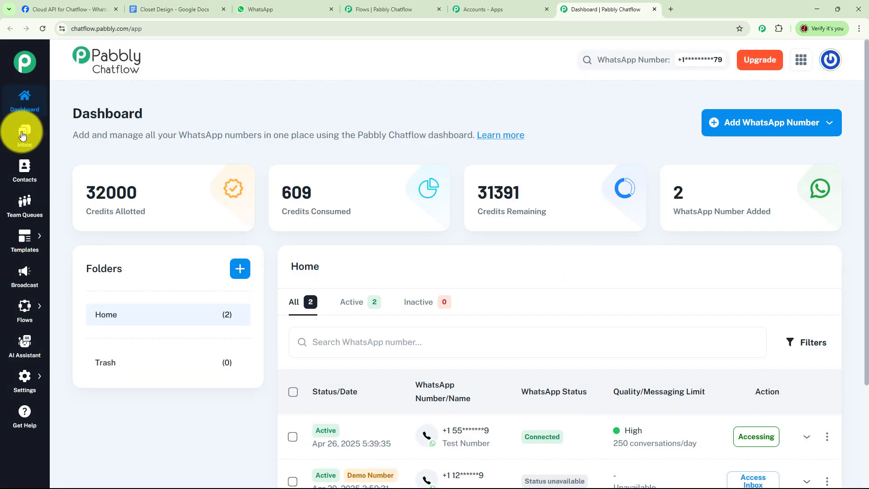
mouse_move(24, 249)
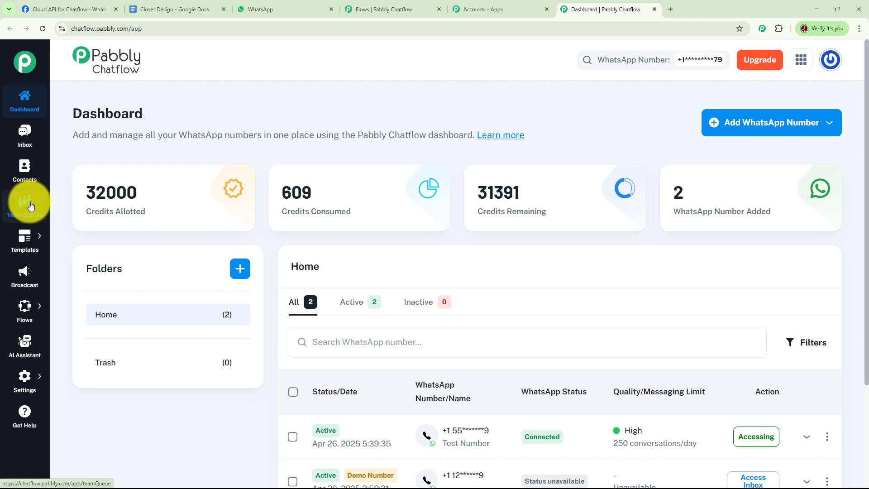
mouse_move(31, 235)
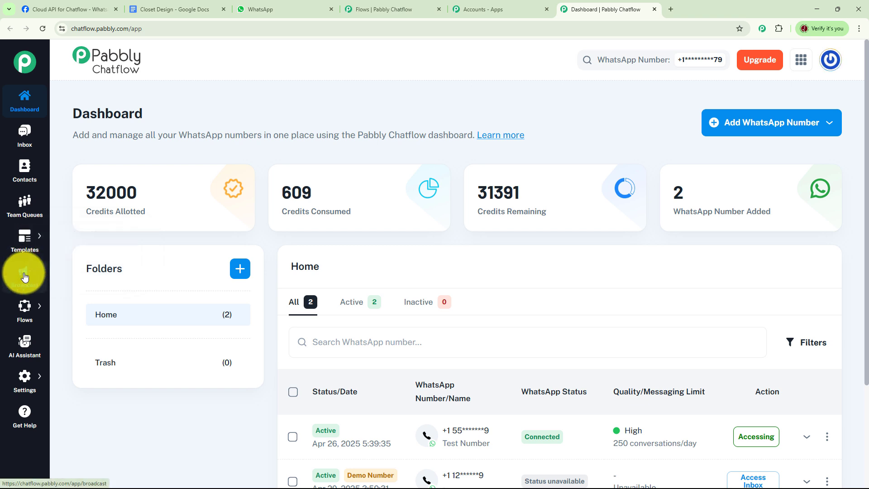
mouse_move(24, 308)
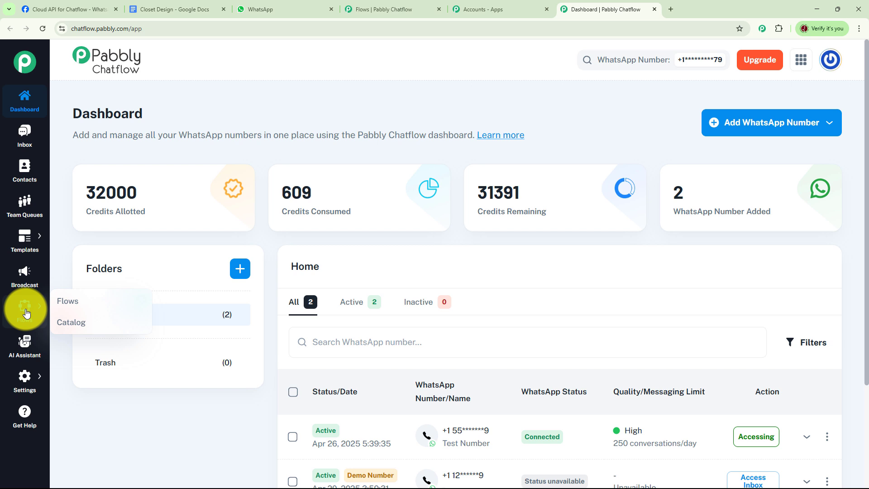
mouse_move(27, 375)
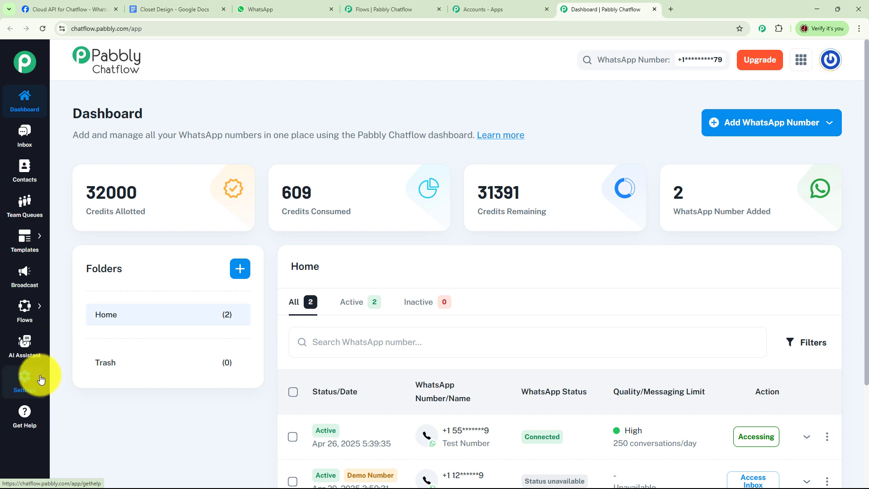
Open the Flow Builder page and check its summaries of total and inactive flows.
click(66, 307)
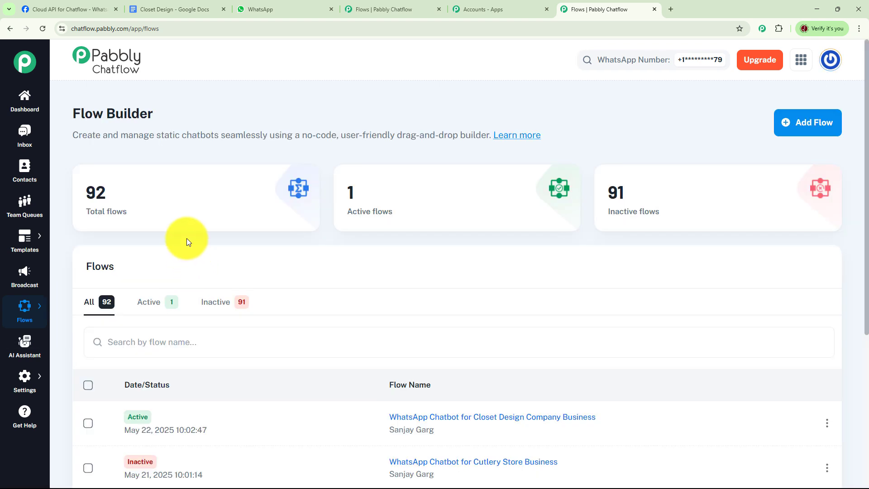
mouse_move(99, 207)
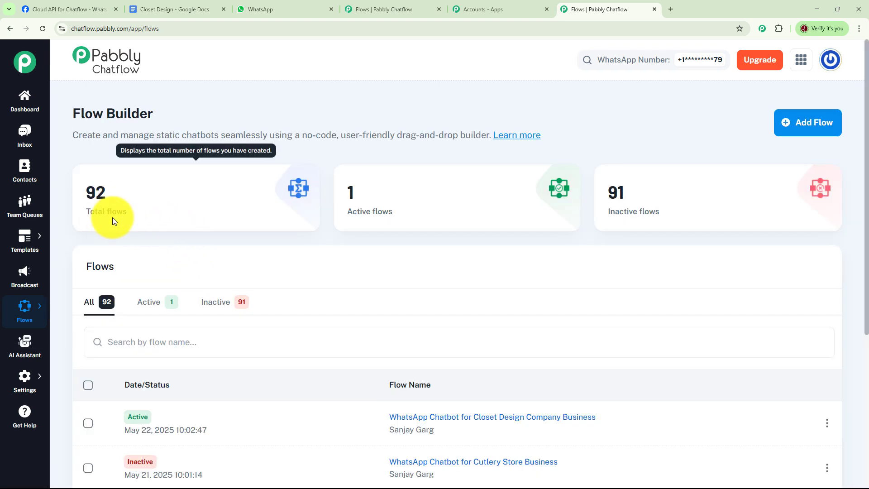
mouse_move(653, 219)
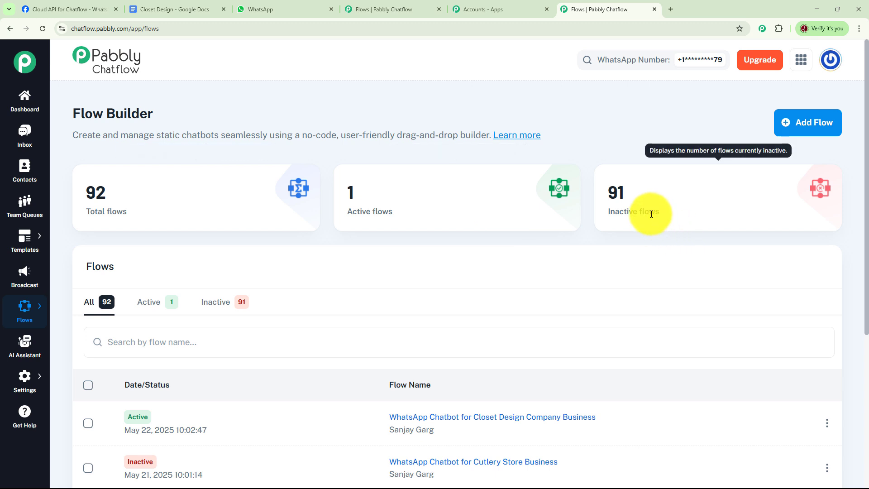
Look over the flow list and open the active closet design flow to examine its connected nodes.
mouse_move(395, 213)
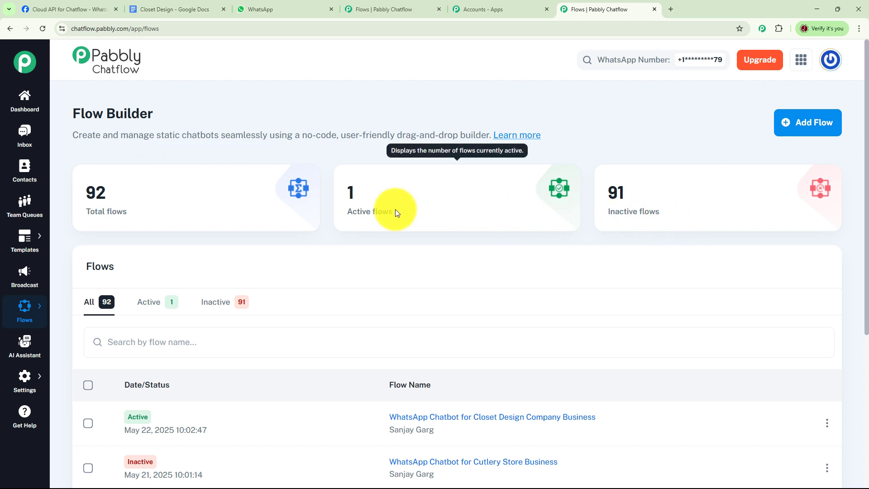
scroll(495, 259, down, 2)
scroll(495, 259, down, 2)
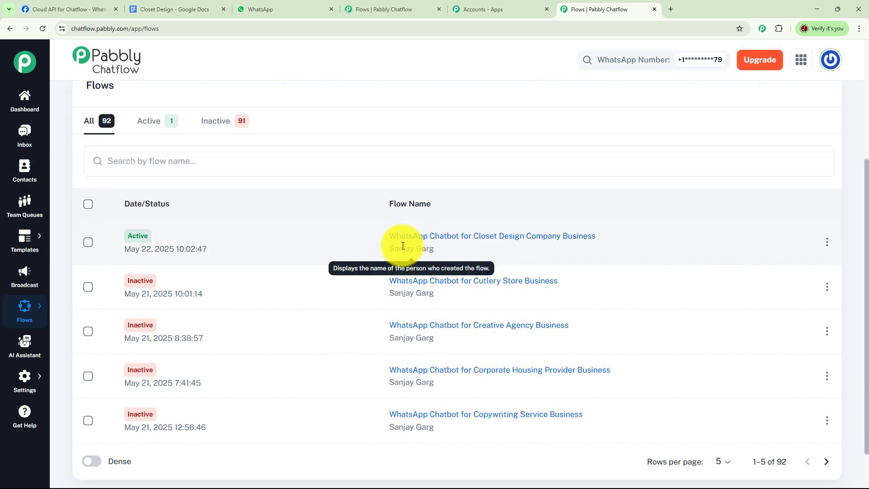
mouse_move(496, 245)
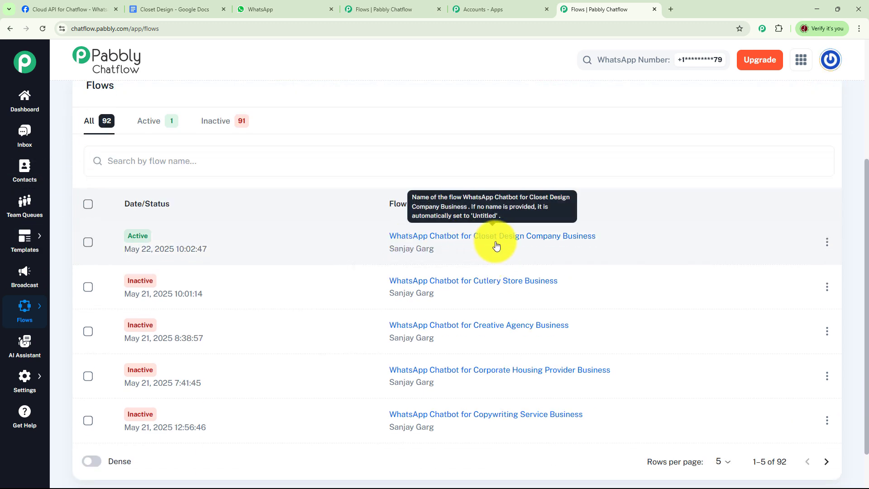
click(453, 240)
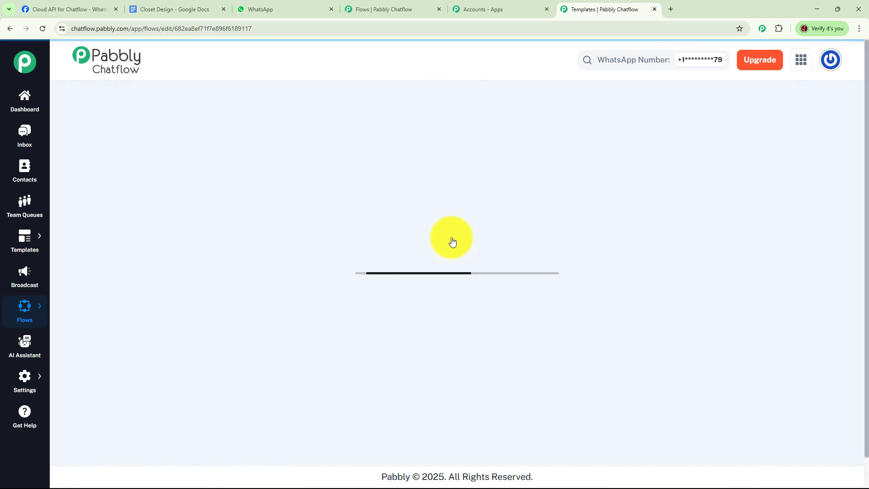
scroll(382, 317, down, 3)
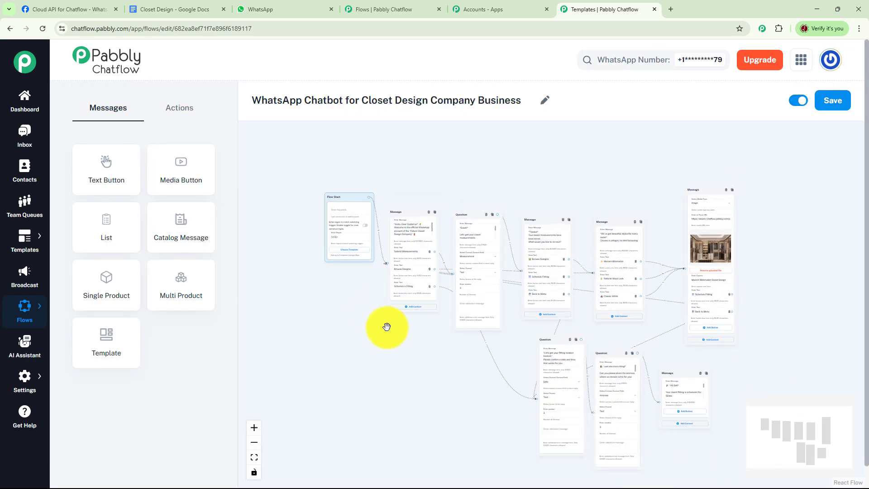
drag(389, 326, 381, 297)
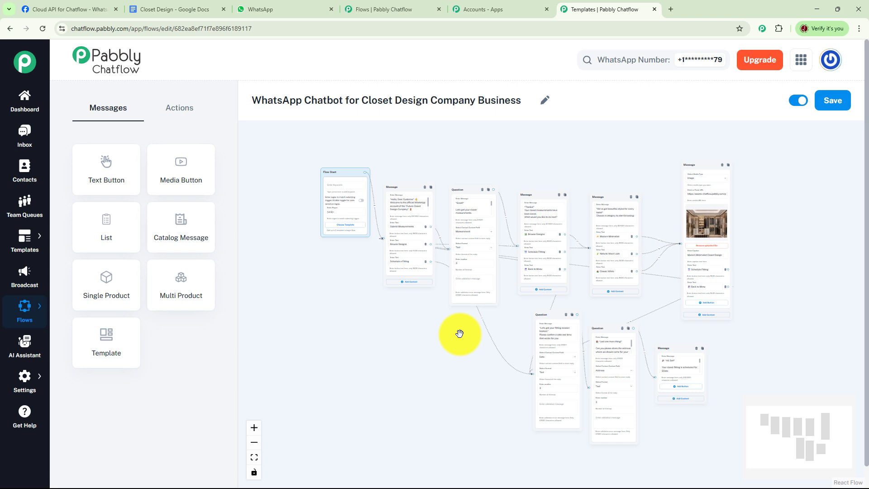
Deactivate the open flow and create a new one named WhatsApp Chatbot for Closet Design Company.
click(799, 101)
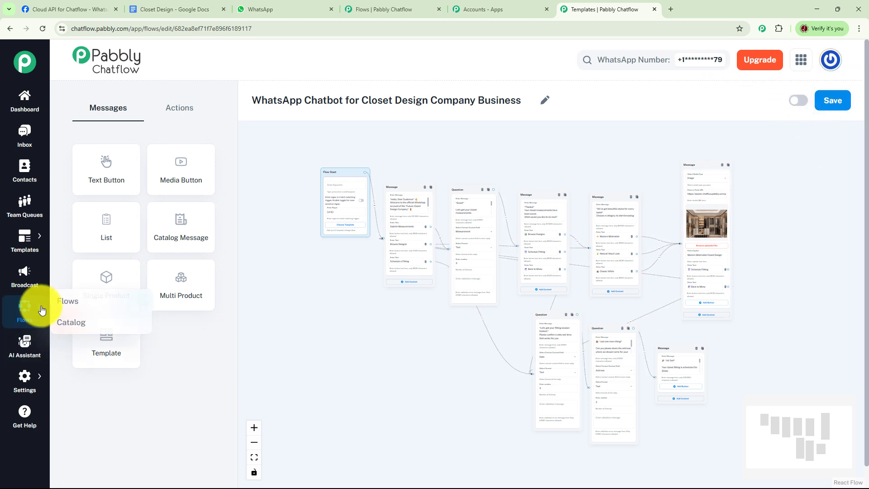
click(76, 300)
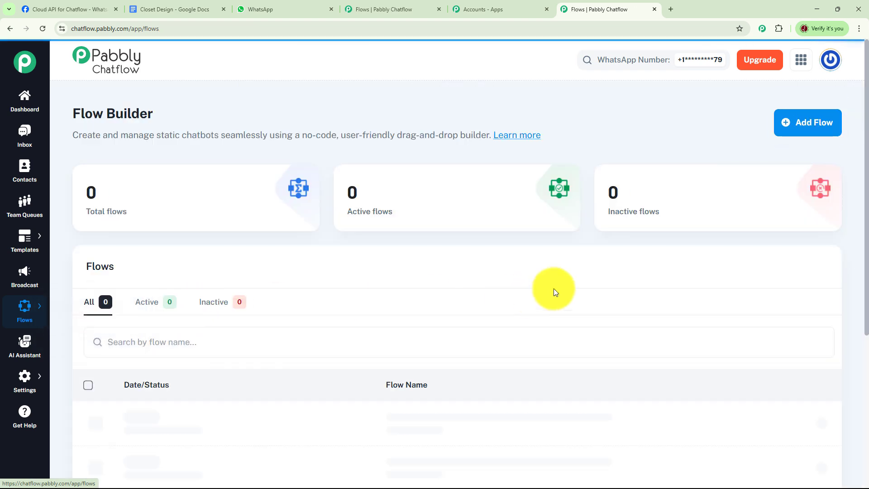
click(813, 125)
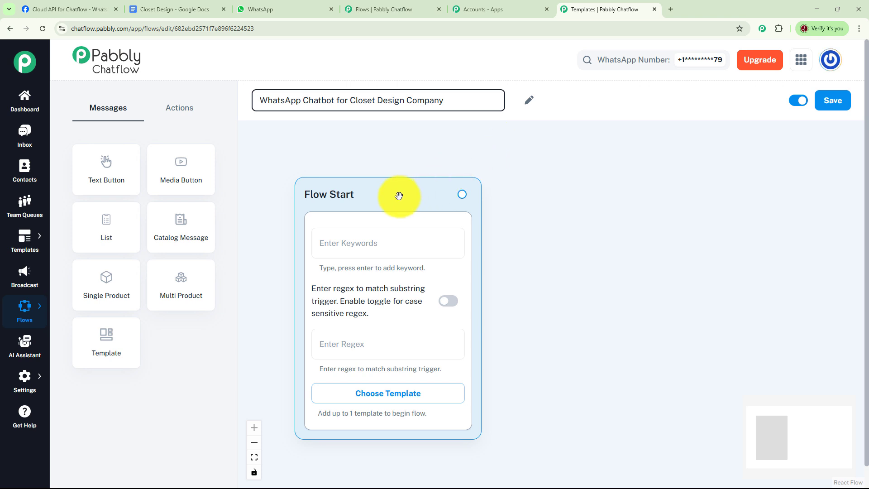
drag(398, 194, 374, 156)
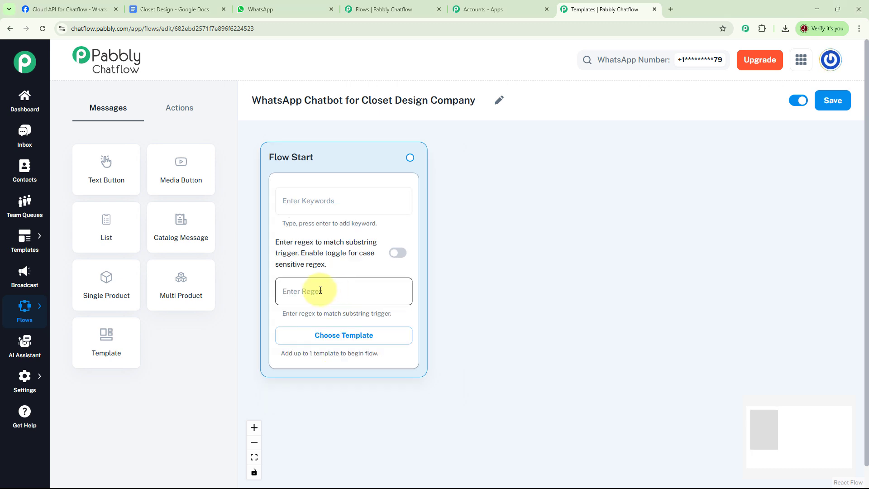
Set the Flow Start regex to [\s\S]+ and enable case-sensitive regex matching.
click(321, 290)
text([\s\S]+)
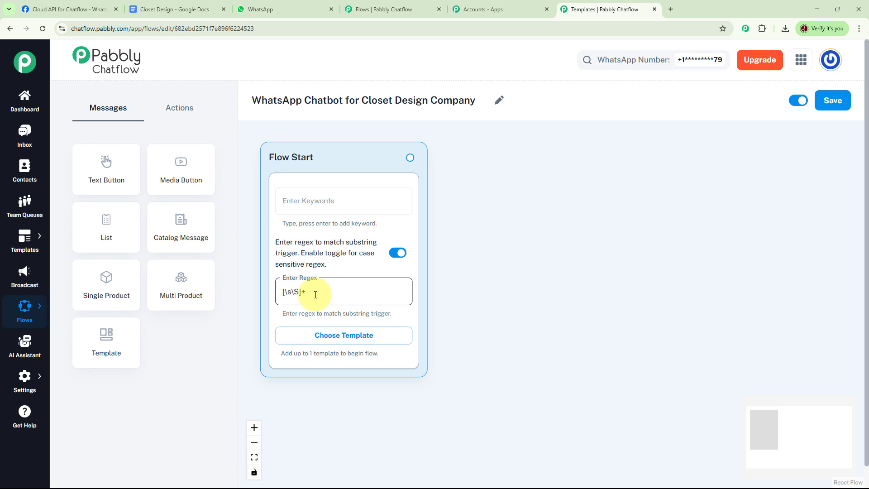
click(331, 161)
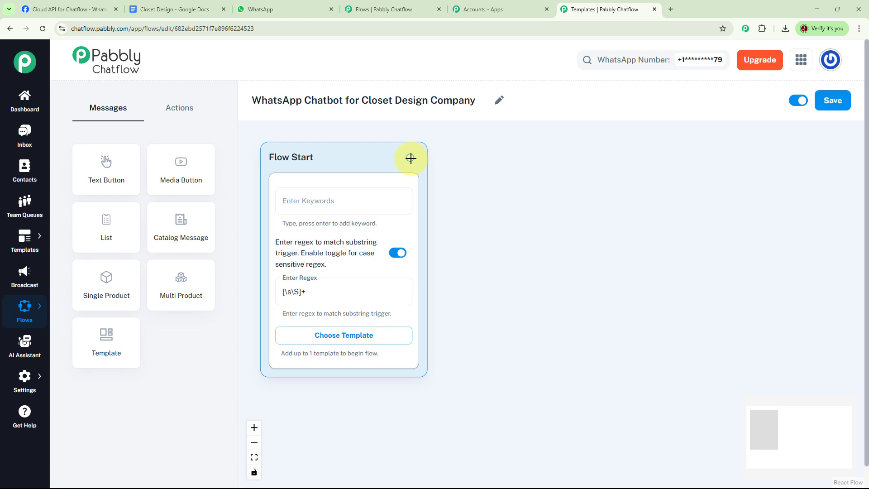
Check the content types that can follow Flow Start and the available action nodes.
drag(411, 158, 492, 154)
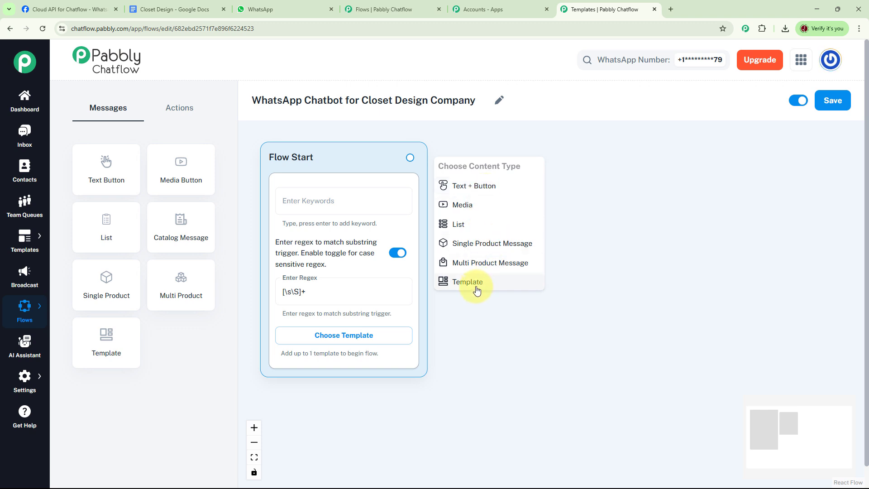
click(573, 220)
click(190, 111)
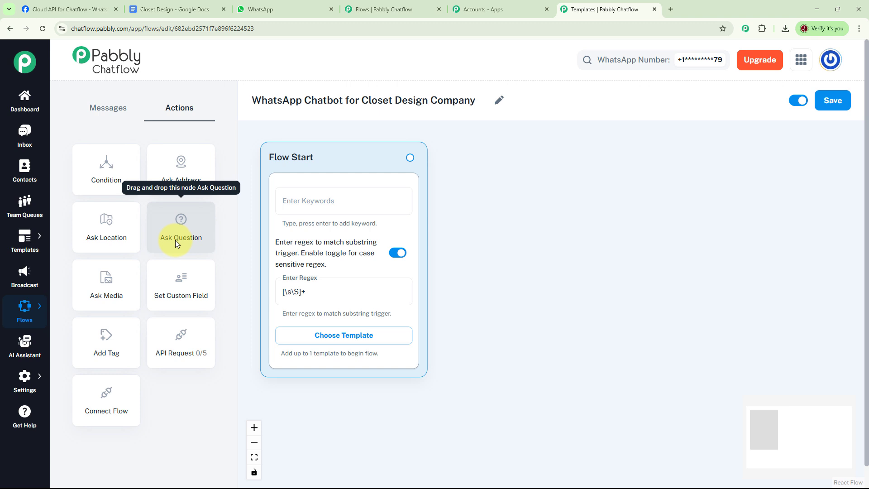
Add a Text + Button message after Flow Start welcoming customers to the Future Closet Design Company account and asking how to help.
drag(436, 154, 515, 156)
click(532, 182)
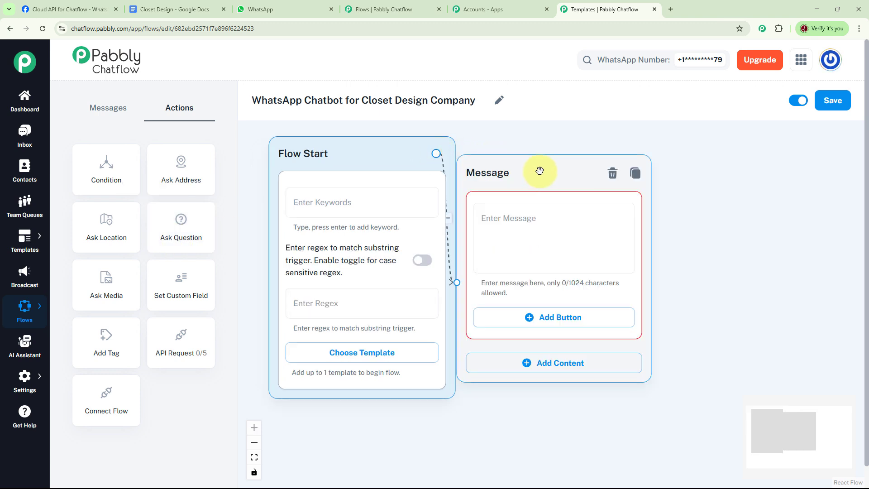
click(503, 212)
key(ctrl+v)
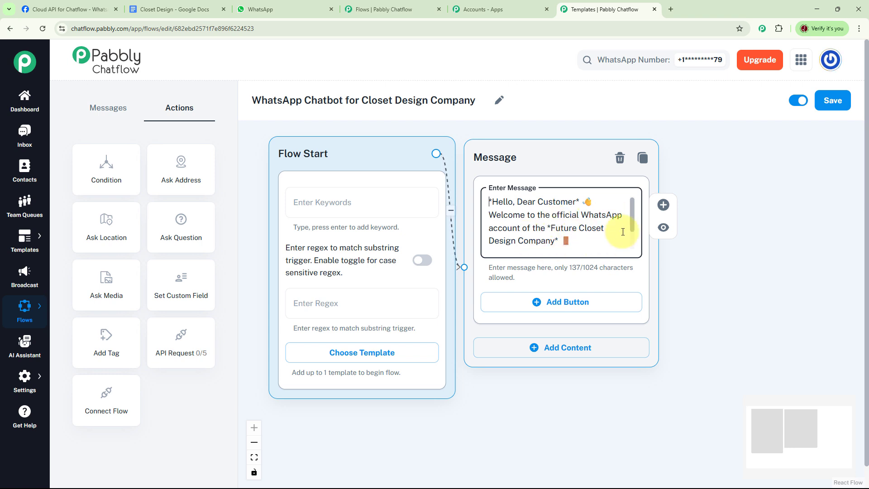
Review the welcome text and add Submit Measurements, Browse Designs and Schedule a Fitting buttons to the welcome message.
drag(633, 220, 601, 232)
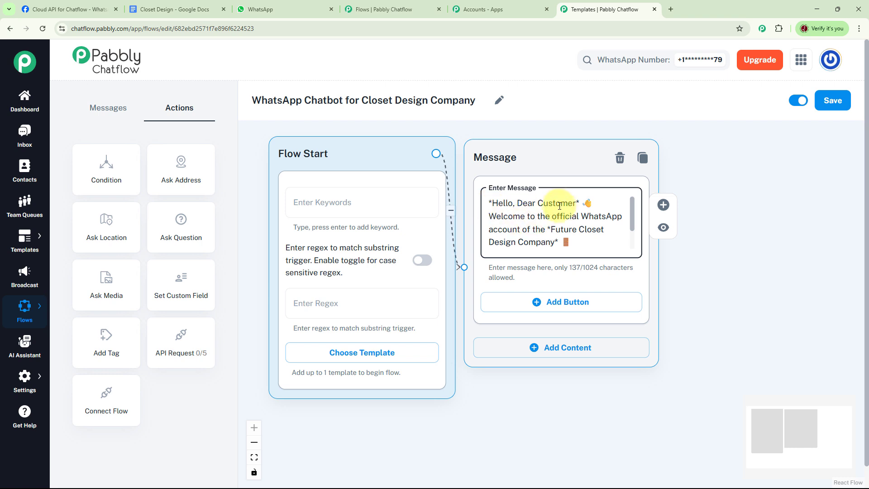
click(490, 204)
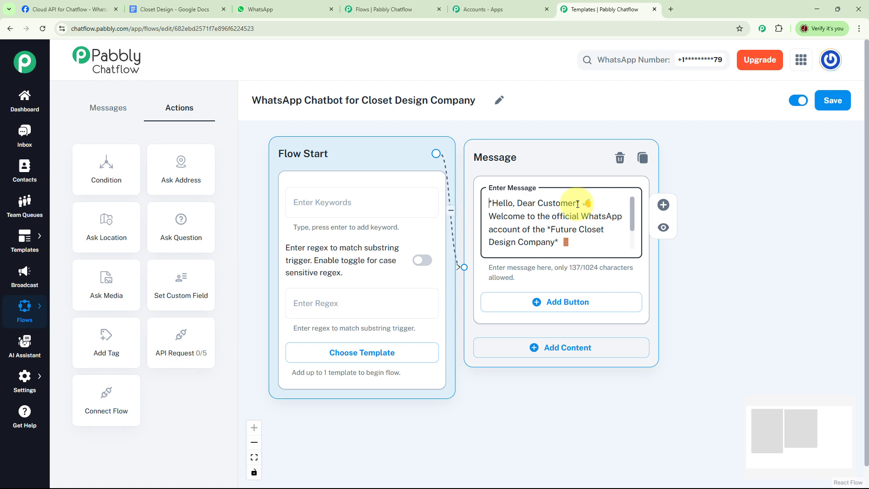
drag(633, 224, 636, 241)
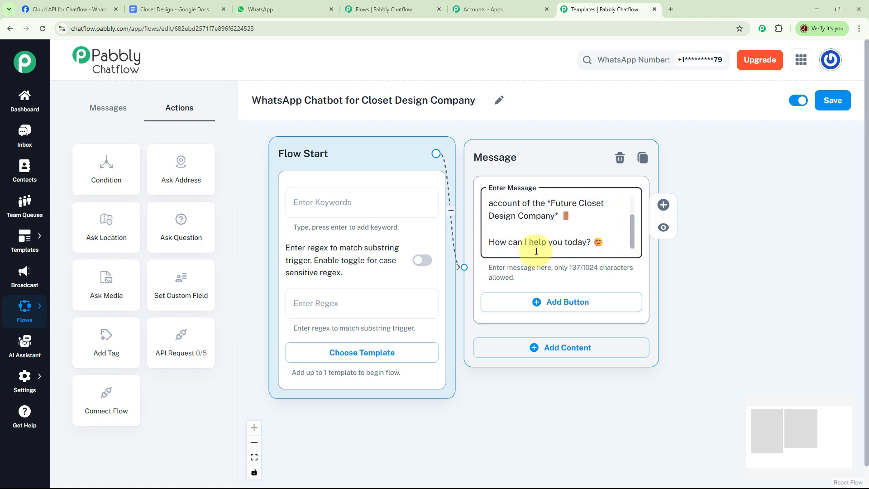
drag(718, 266, 568, 227)
click(382, 262)
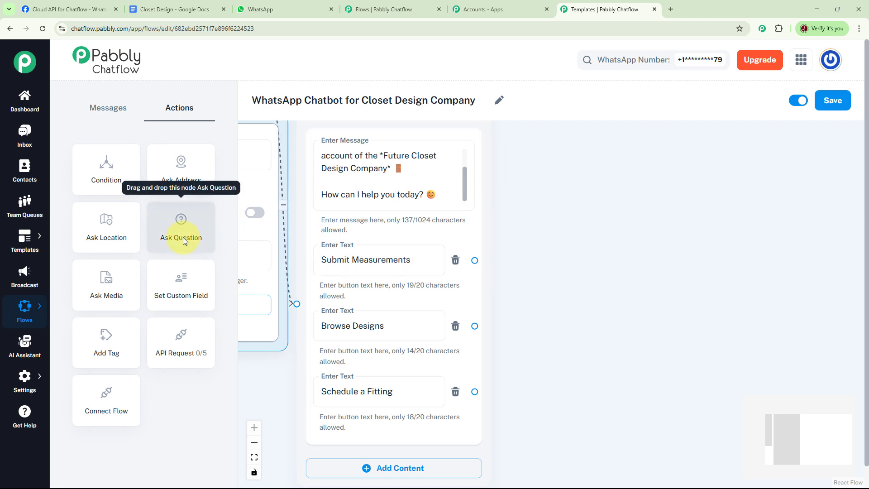
Add an Ask Question node linked from Submit Measurements that asks for the closet's width, height and depth.
drag(184, 240, 609, 210)
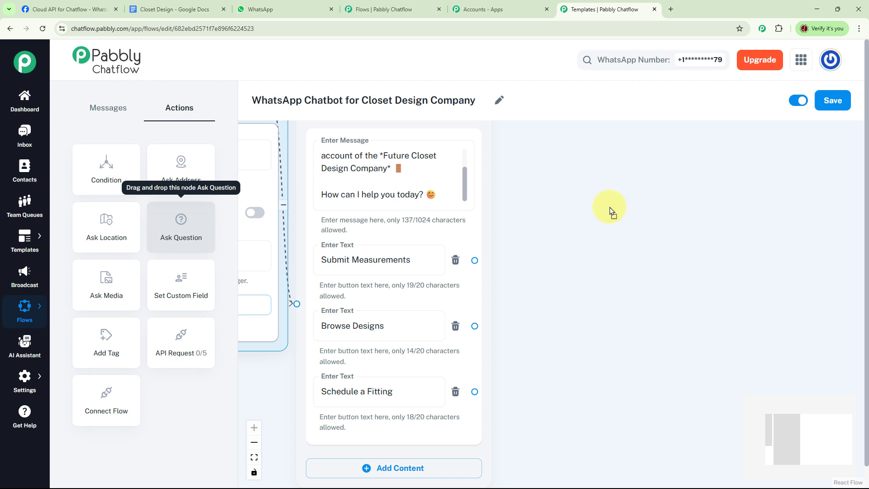
drag(686, 232, 612, 145)
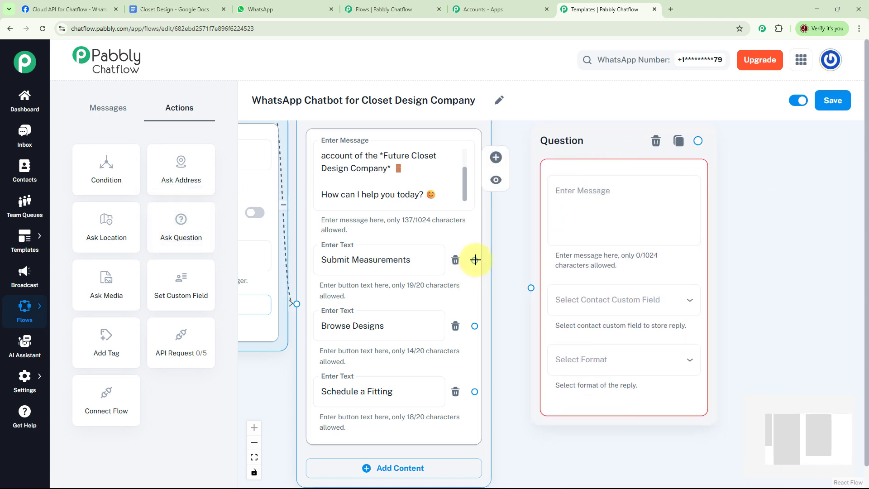
drag(474, 260, 607, 219)
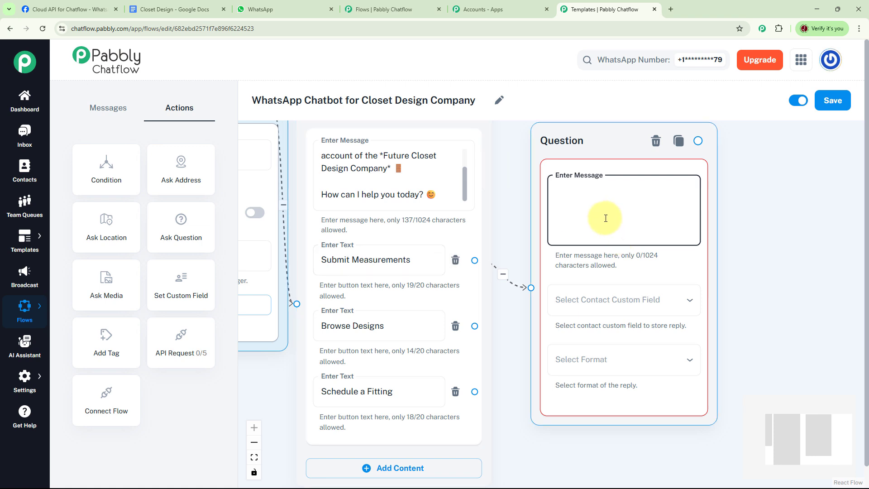
key(ctrl+v)
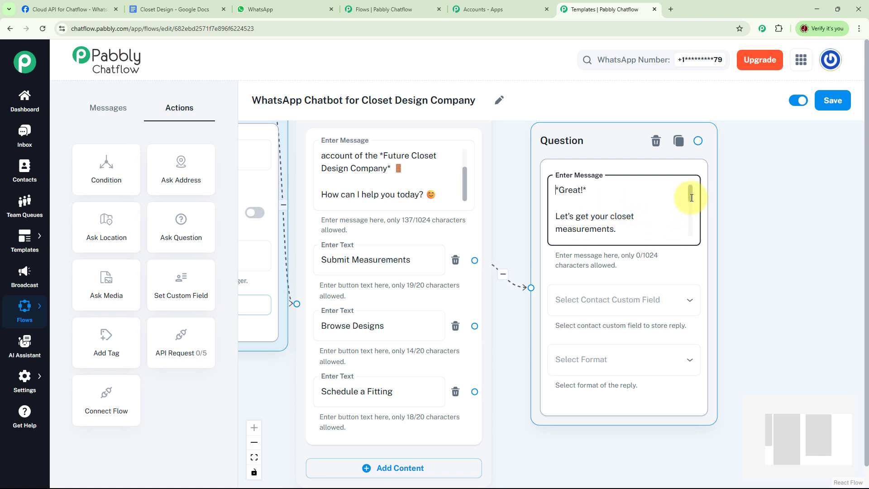
drag(692, 198, 695, 234)
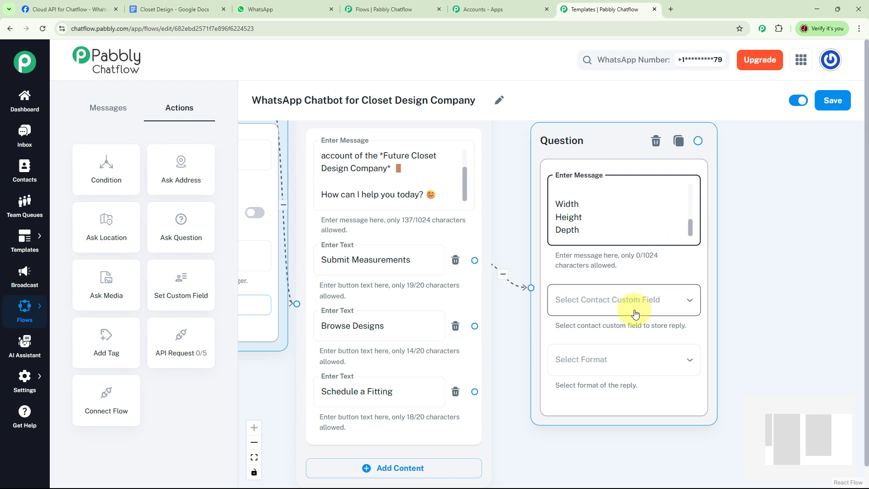
Store the question's reply in the Measurement custom field with the Text format.
click(692, 302)
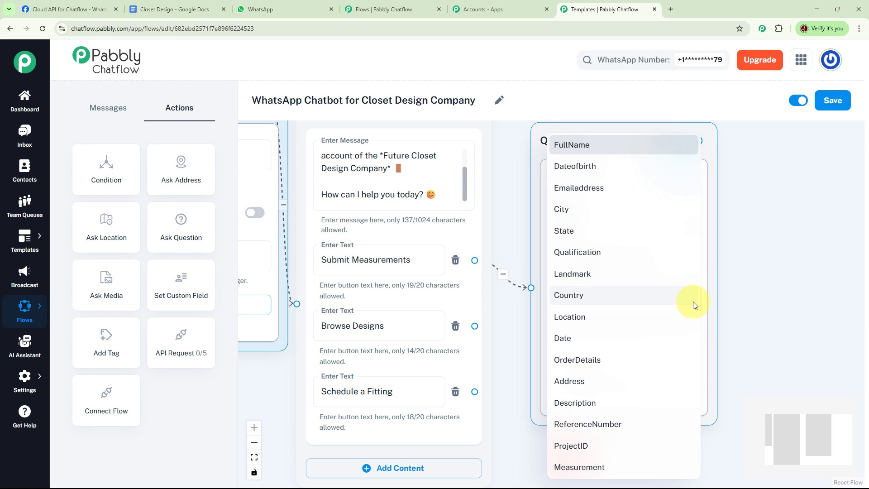
click(605, 471)
click(584, 361)
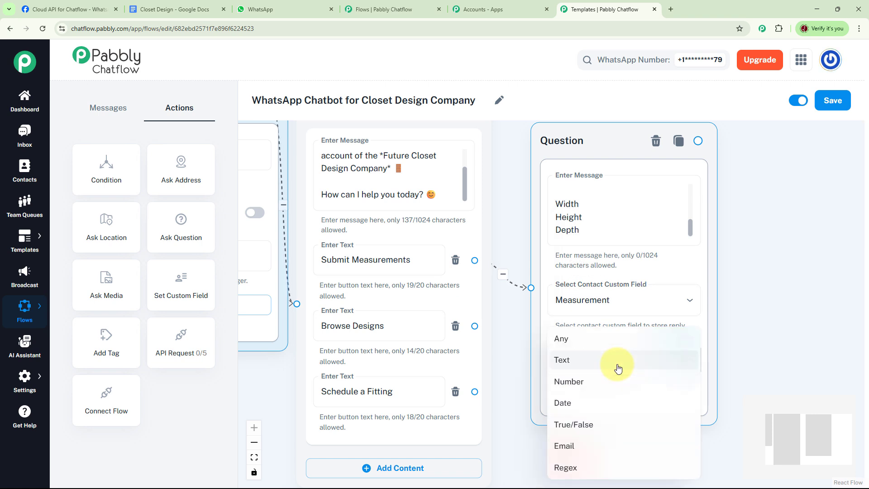
click(618, 368)
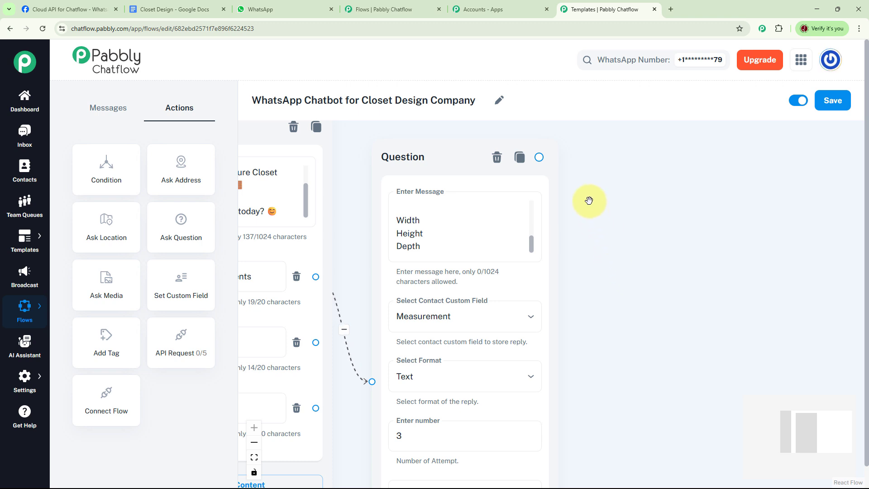
Add a message after the question saying the closet measurements have been saved, with Browse Designs, Schedule Fitting and Back to Menu buttons.
click(540, 157)
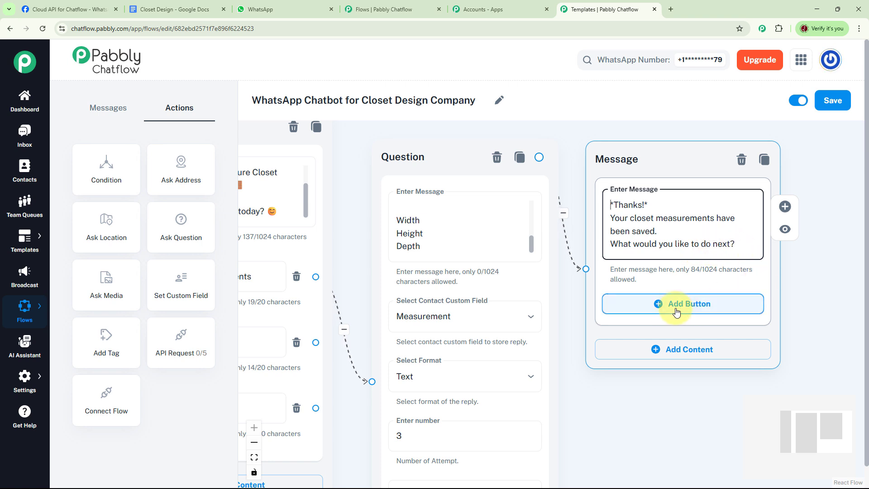
drag(791, 289, 741, 282)
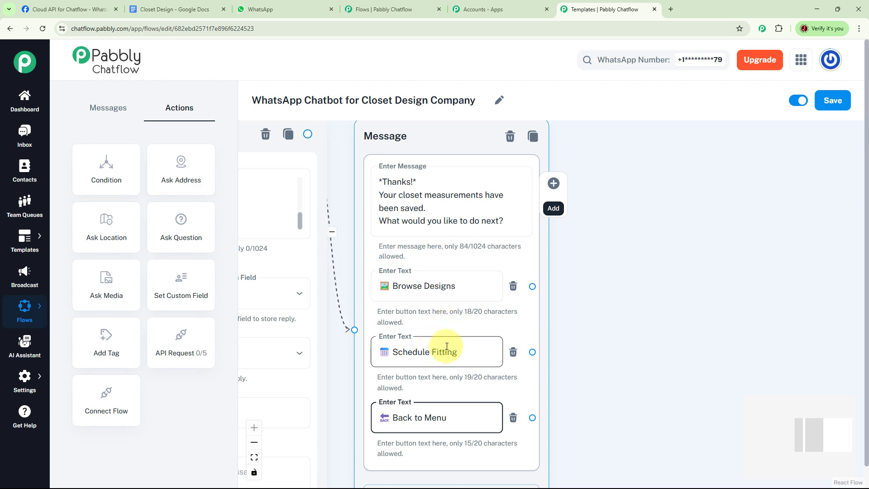
Reposition the Flow Start node and connect the Back to Menu button to the welcome message.
scroll(576, 324, down, 5)
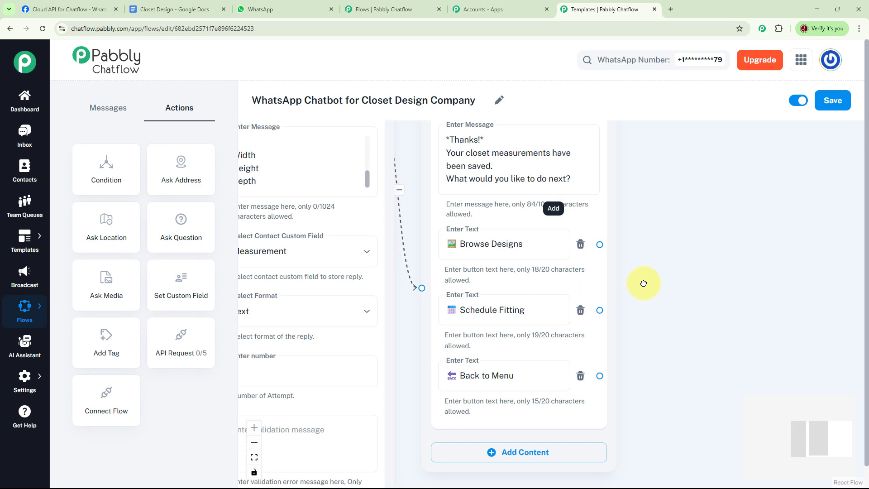
scroll(702, 273, down, 3)
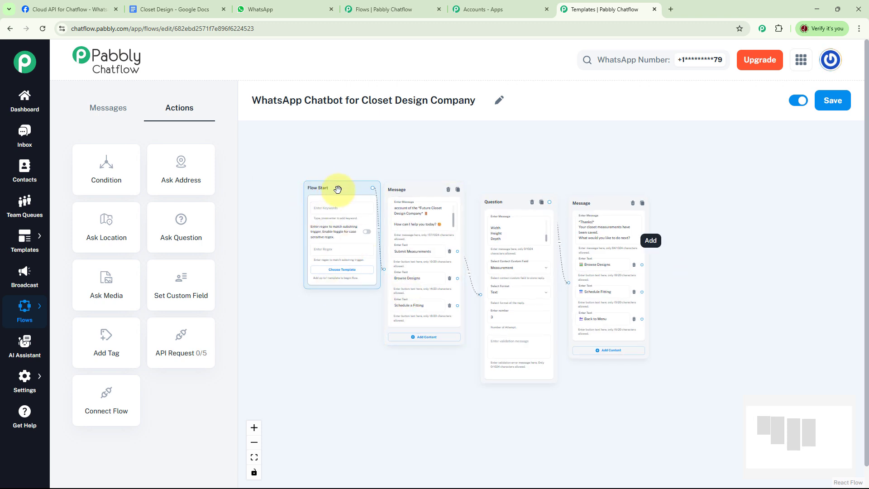
drag(338, 188, 297, 162)
drag(642, 319, 322, 398)
drag(313, 243, 384, 169)
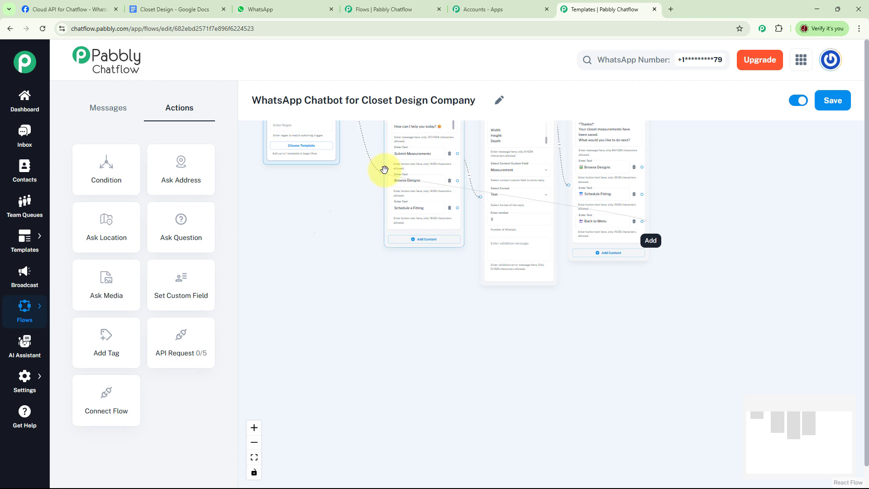
From Browse Designs, add a message inviting customers to choose a style category, with Modern Minimalist, Natural Wood Look and Classic White buttons.
click(650, 229)
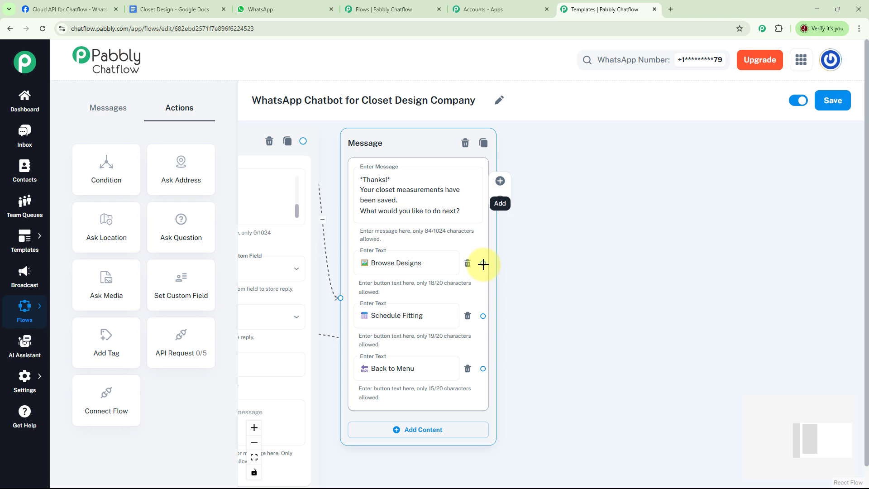
drag(485, 270, 519, 238)
click(594, 192)
text(*We've got beautiful styles for every taste!* Choose a category to start browsing:)
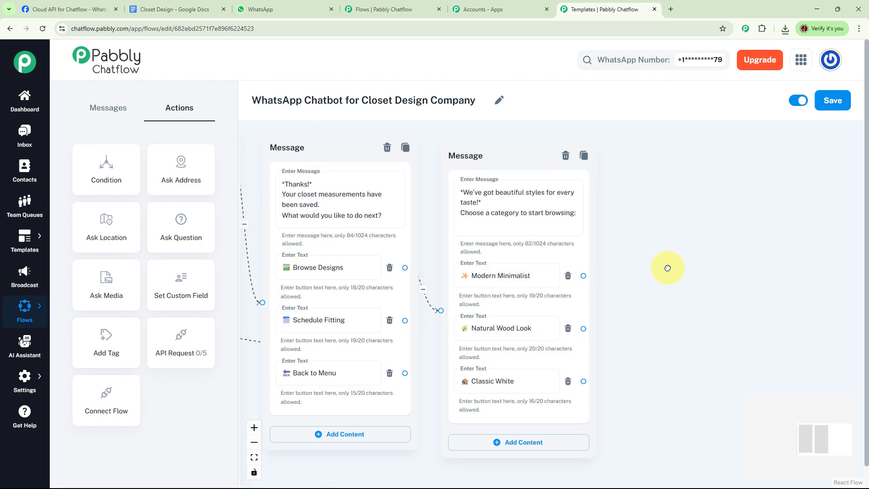
From Modern Minimalist, add a media message of type Image with an uploaded closet photo, aligned beside the style category message.
drag(667, 265, 666, 274)
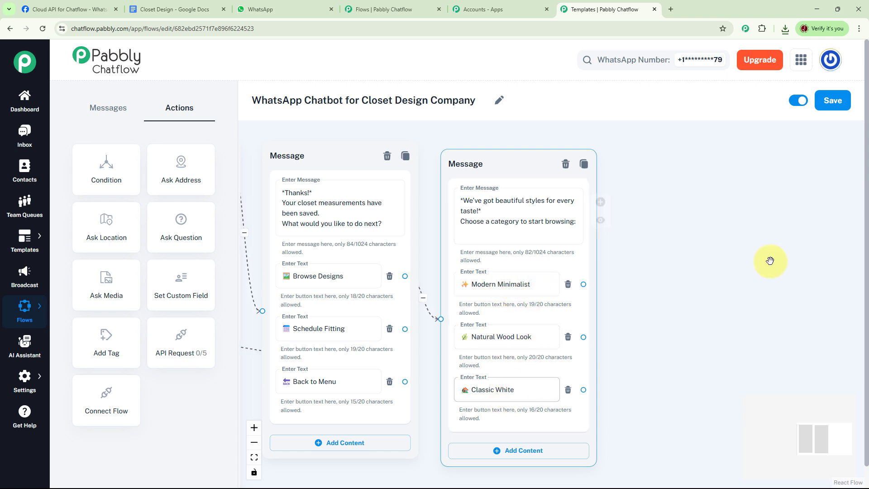
drag(729, 269, 684, 270)
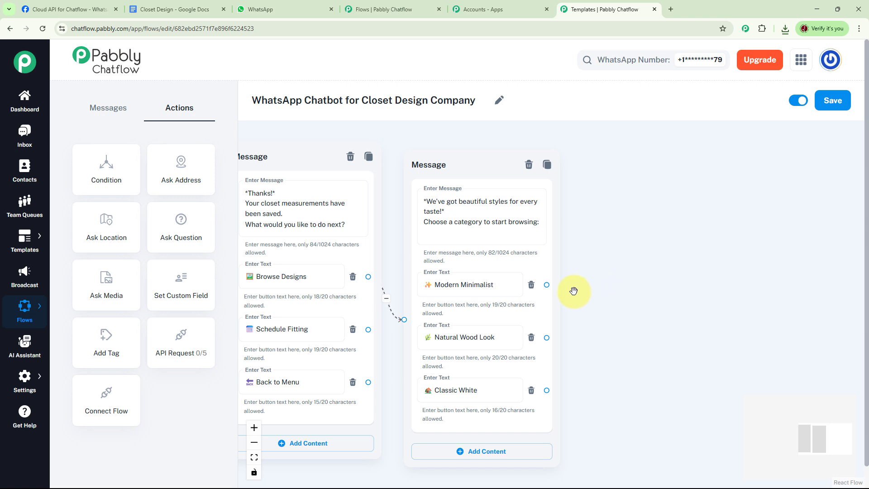
click(548, 285)
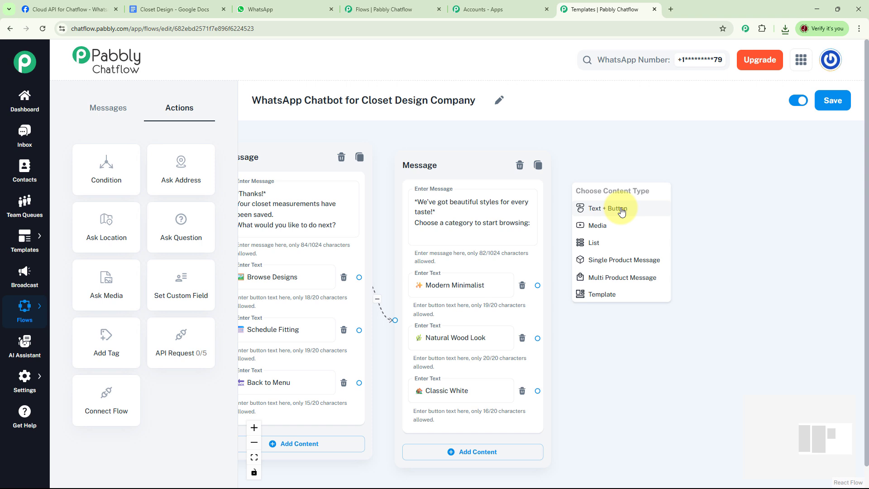
click(600, 228)
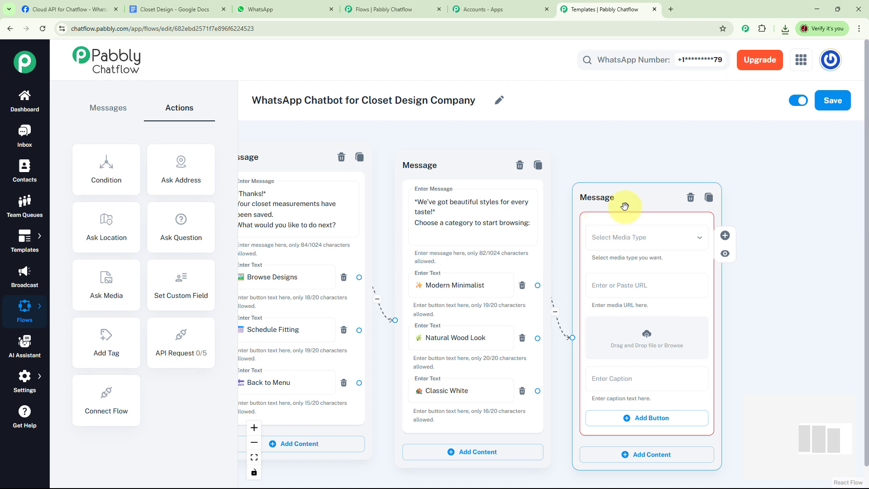
drag(626, 201, 630, 167)
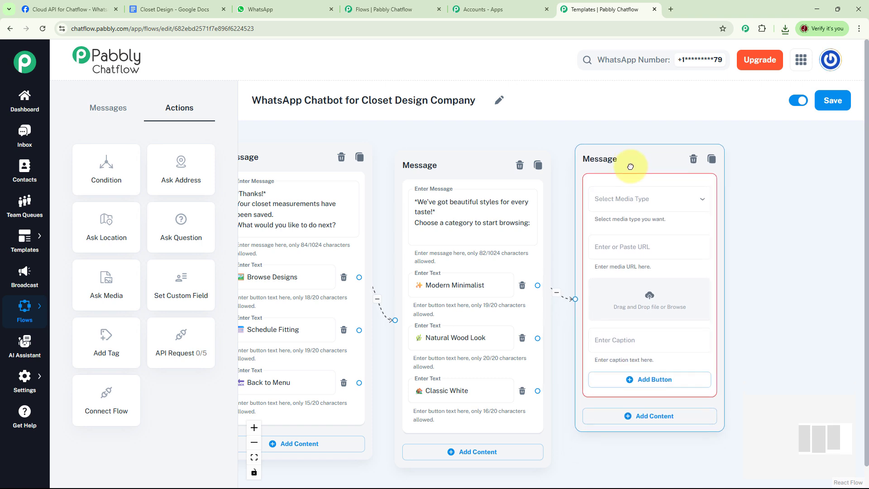
click(702, 203)
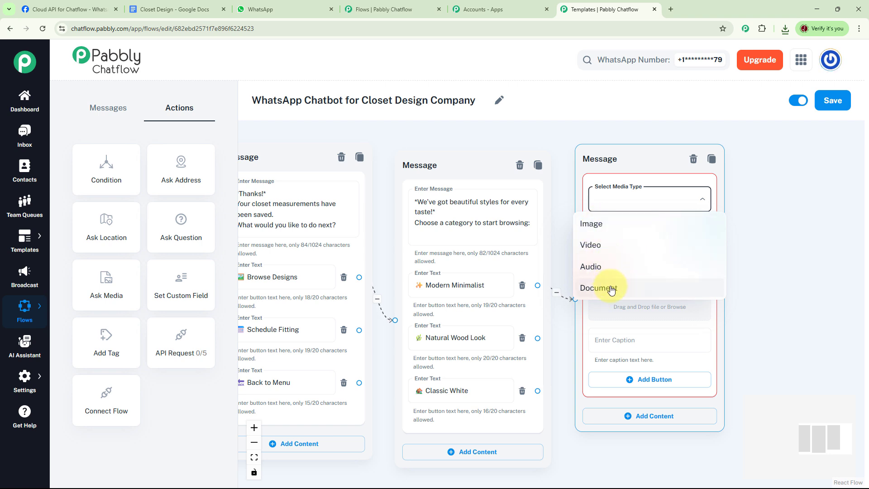
click(596, 228)
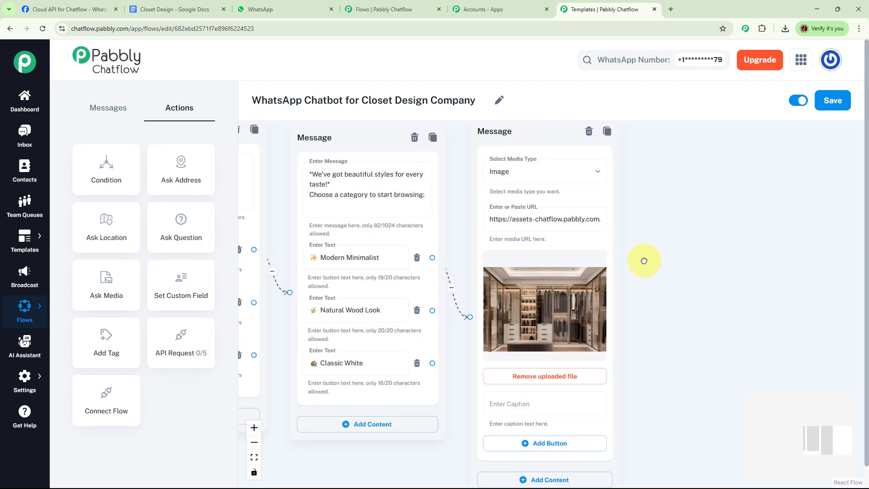
Caption the closet image "Modern Minimalist Closet Design" and add Schedule Fitting and Back to Menu buttons to its message.
click(383, 249)
click(540, 293)
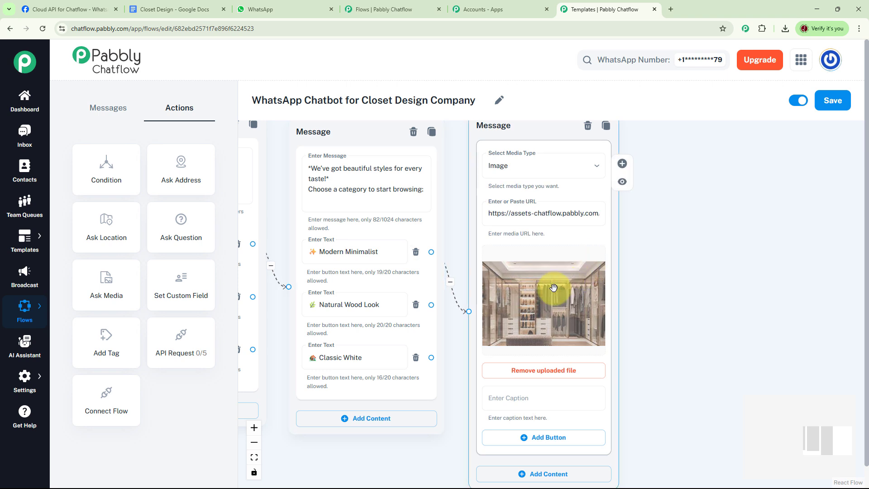
click(372, 272)
click(538, 293)
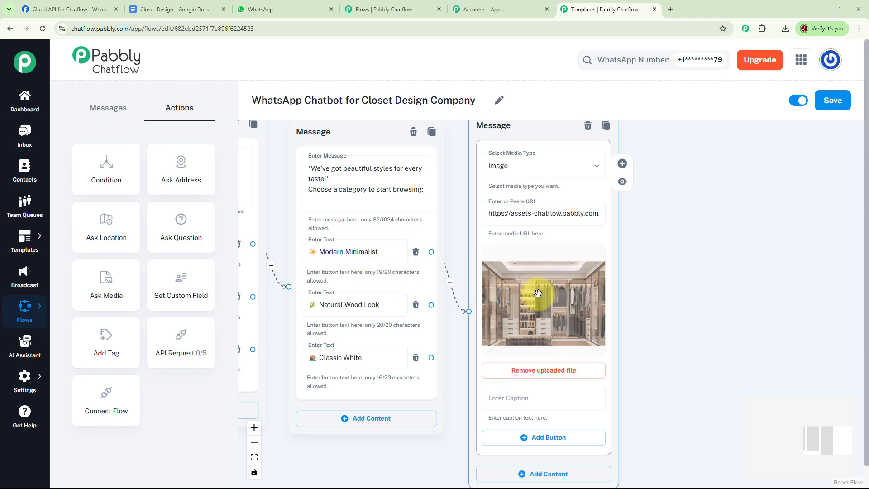
click(542, 397)
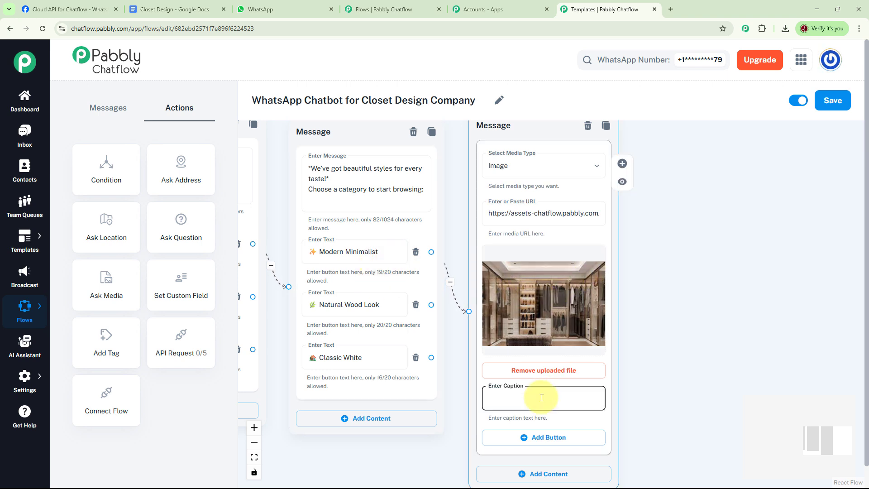
text(Modern Minimalist Closet Design)
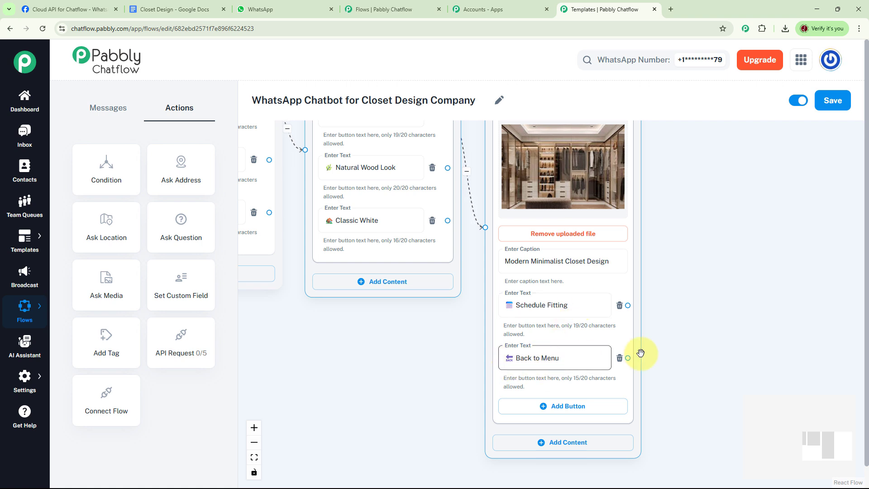
Connect the image message's Back to Menu button to the welcome message, and the welcome message's Browse Designs button to the style category message.
drag(720, 332, 776, 307)
scroll(774, 305, down, 5)
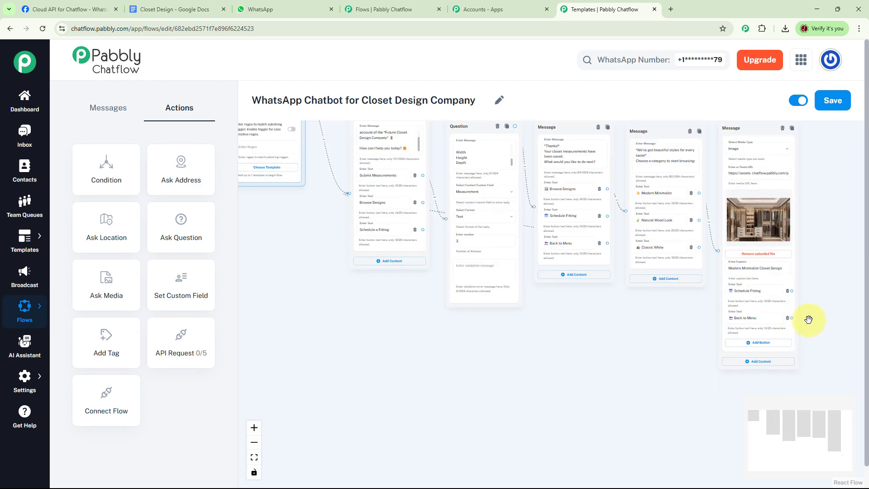
drag(793, 318, 350, 195)
scroll(317, 227, up, 2)
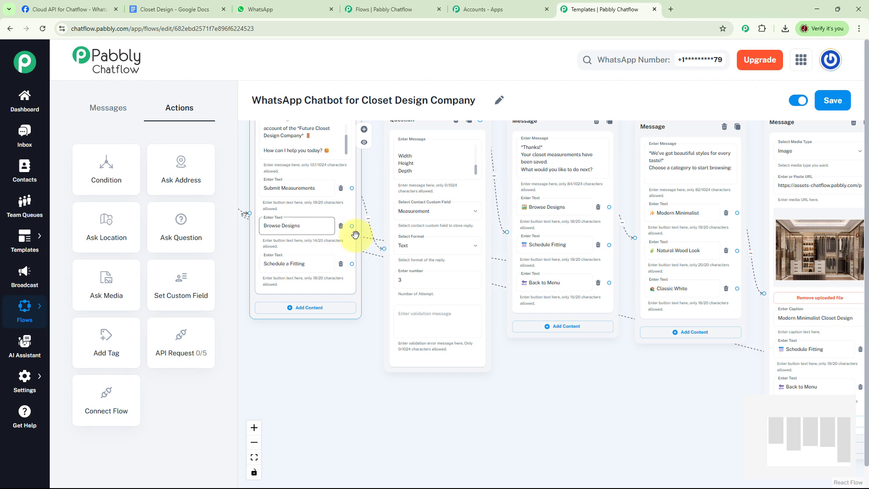
drag(352, 226, 636, 238)
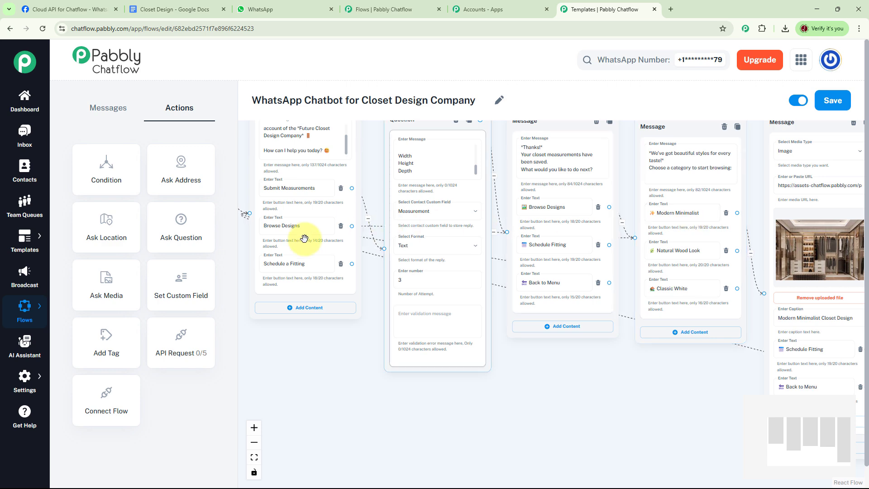
Add an Ask Question node in the free space below the measurements-saved message.
scroll(567, 364, down, 2)
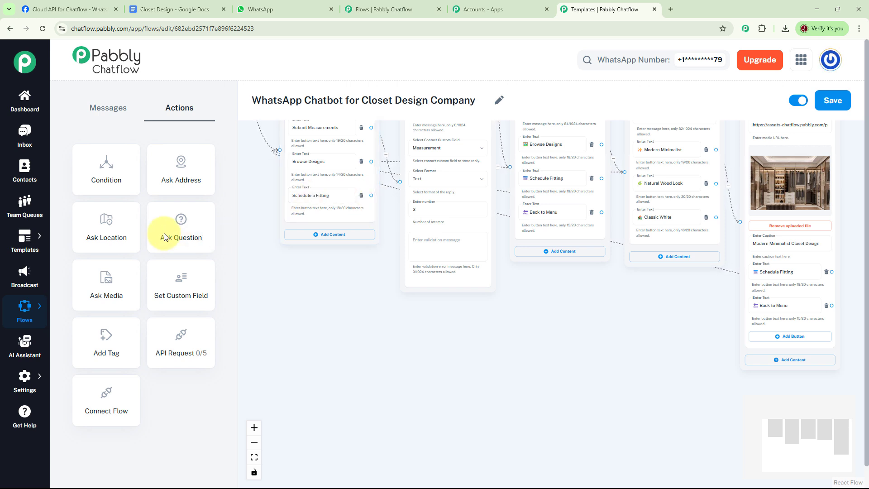
drag(183, 241, 589, 312)
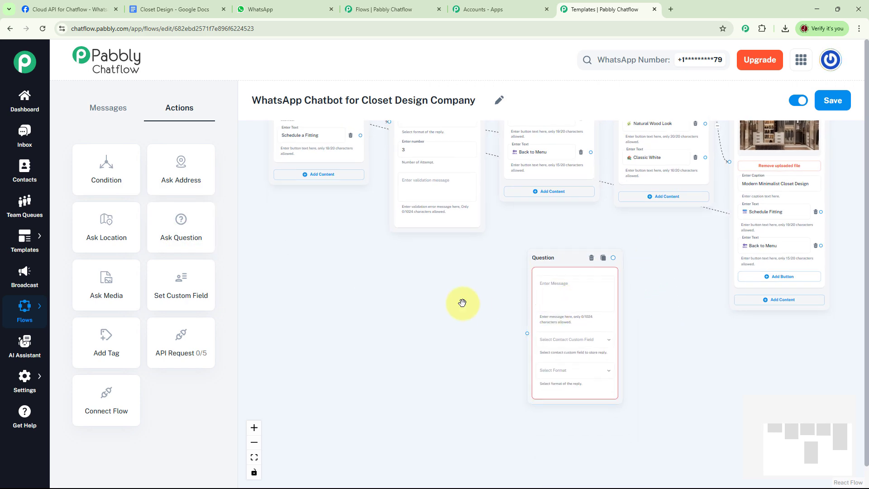
scroll(461, 301, up, 3)
drag(493, 342, 508, 369)
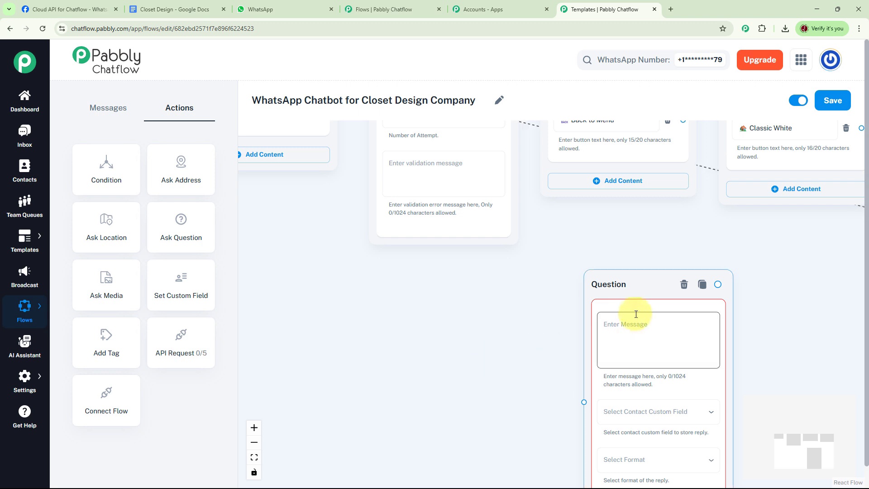
drag(634, 288, 600, 260)
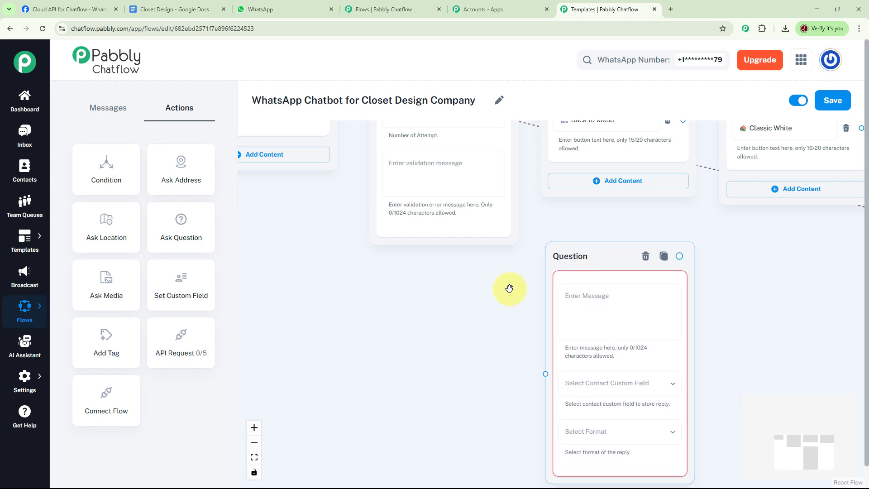
Connect the welcome message's Schedule a Fitting button and the image message's Schedule Fitting button to the new question.
drag(508, 287, 524, 300)
scroll(485, 291, down, 1)
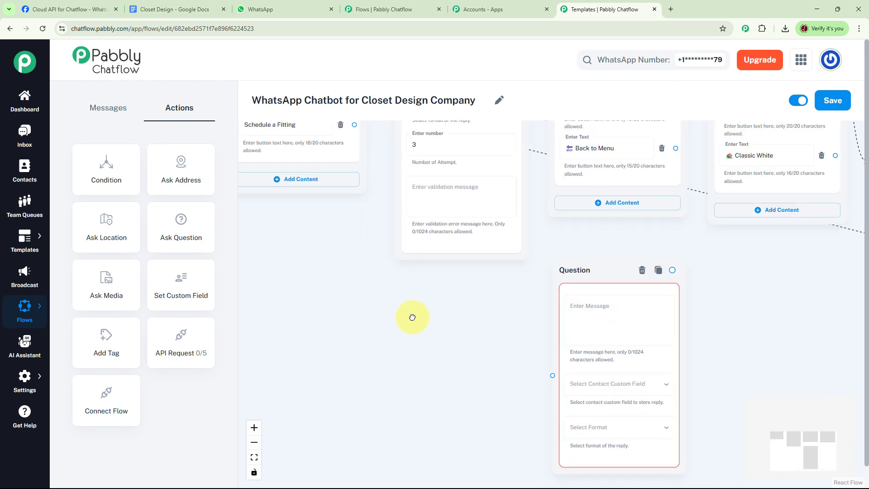
scroll(388, 188, up, 2)
drag(364, 148, 562, 401)
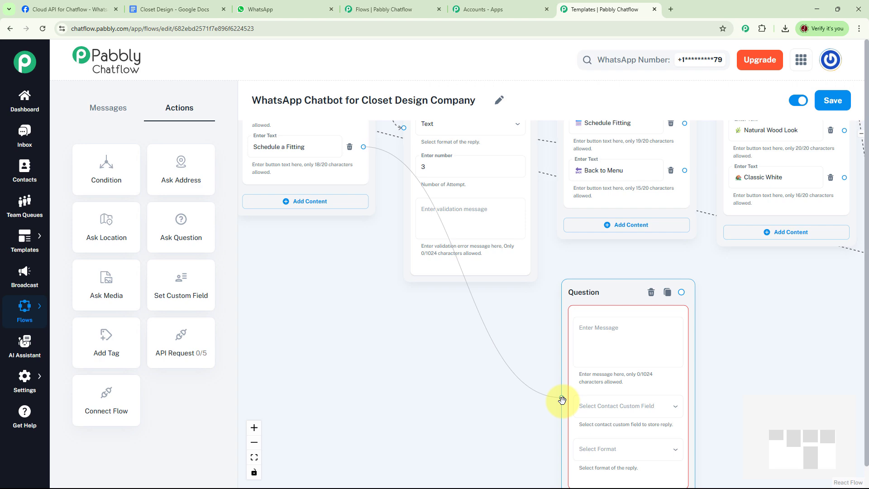
drag(561, 401, 562, 401)
scroll(647, 330, down, 2)
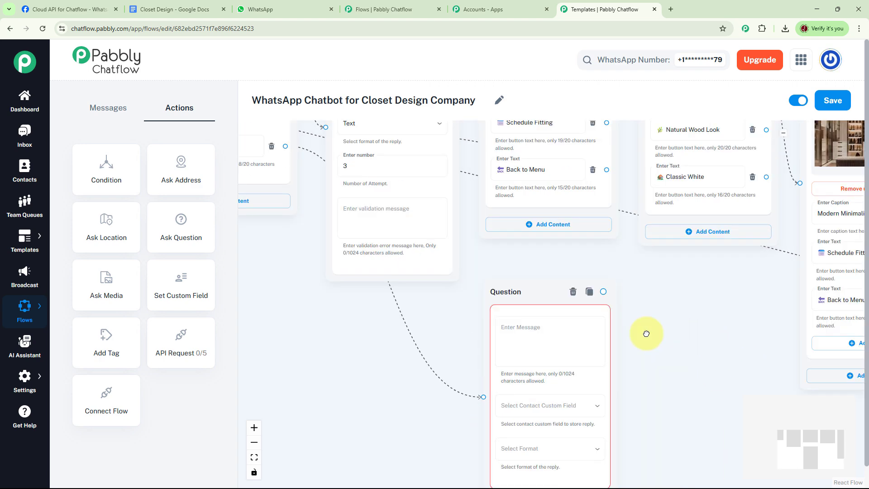
drag(707, 310, 678, 300)
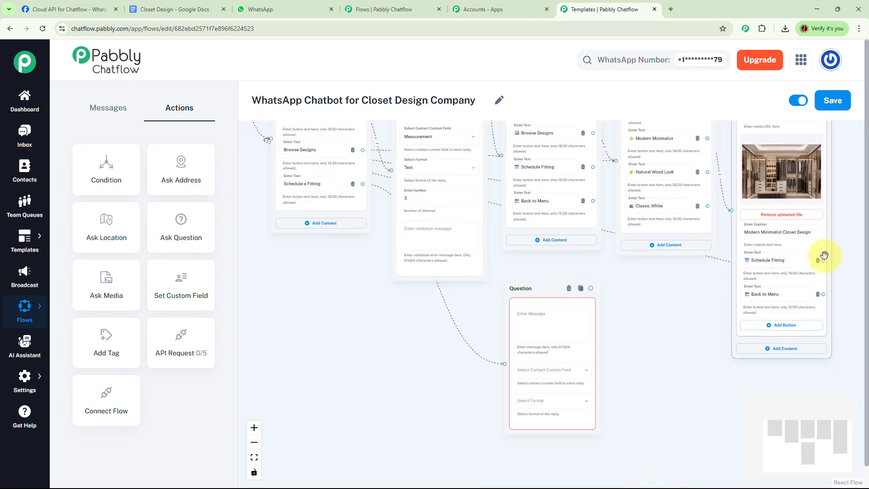
drag(824, 261, 504, 364)
Make the question request a date and time for the fitting session, storing the reply in Date as Text with 3 attempts.
drag(687, 357, 595, 364)
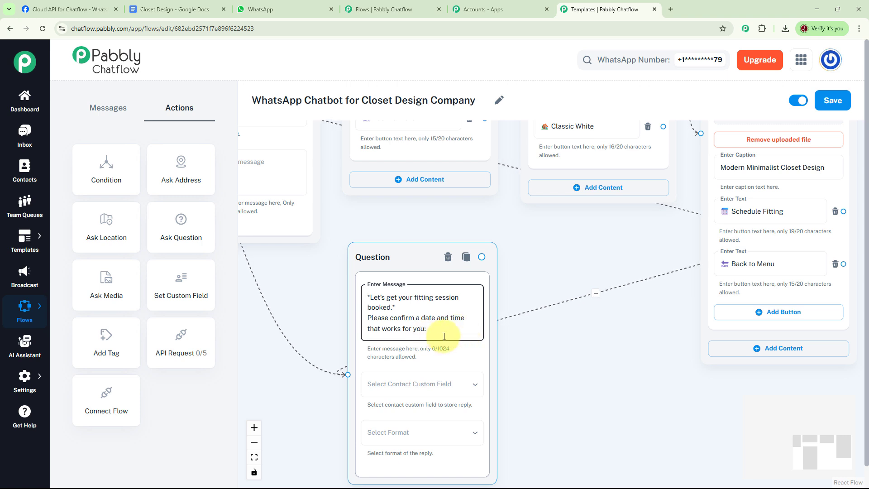
scroll(545, 360, down, 2)
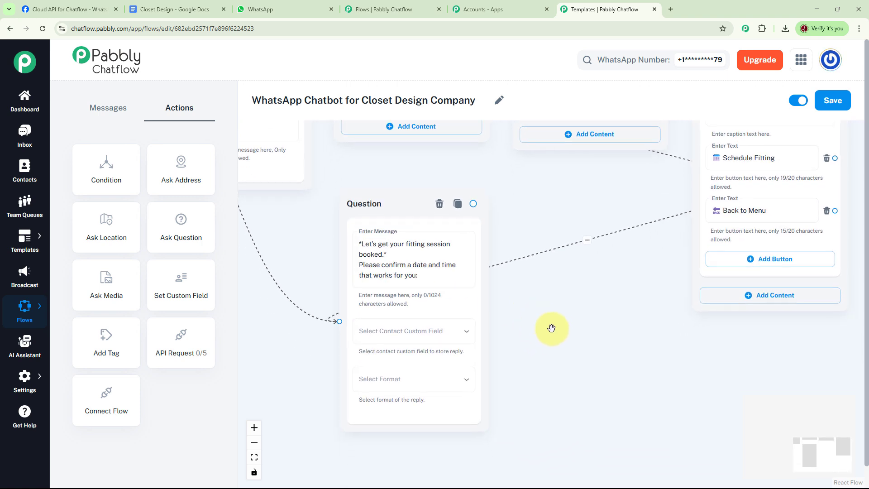
click(461, 331)
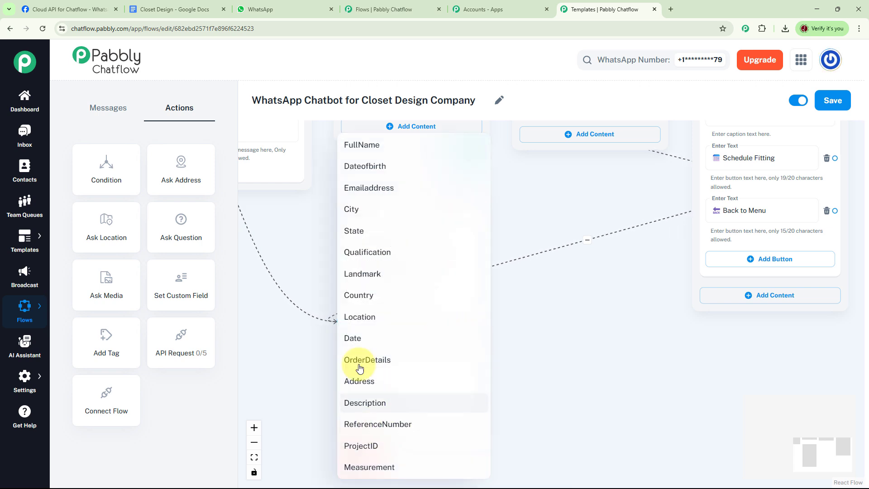
click(359, 345)
click(401, 425)
key(BackSpace)
text(3)
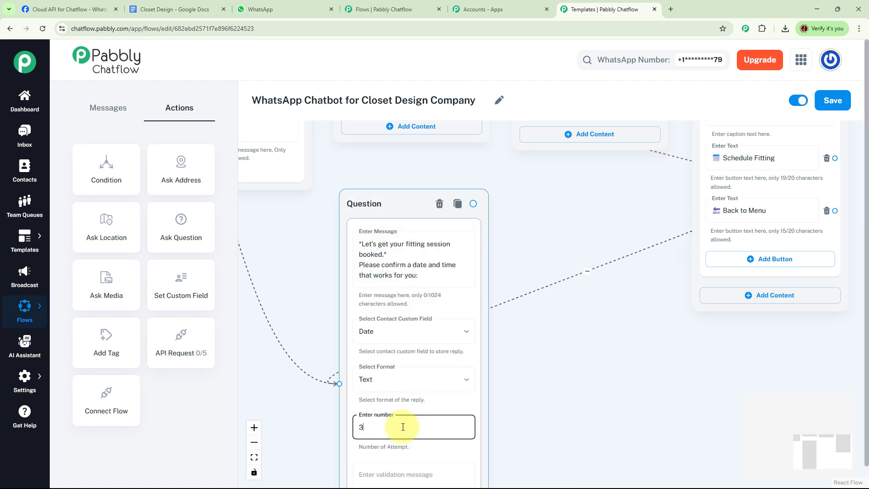
click(545, 365)
Add a second question beside the date question, connect it, and paste the message asking for the closet fitting address.
scroll(533, 333, right, 2)
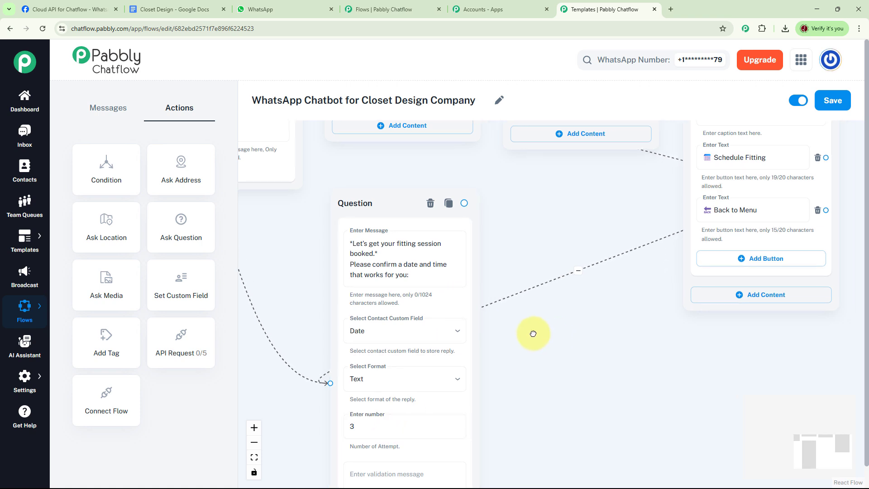
scroll(521, 333, right, 1)
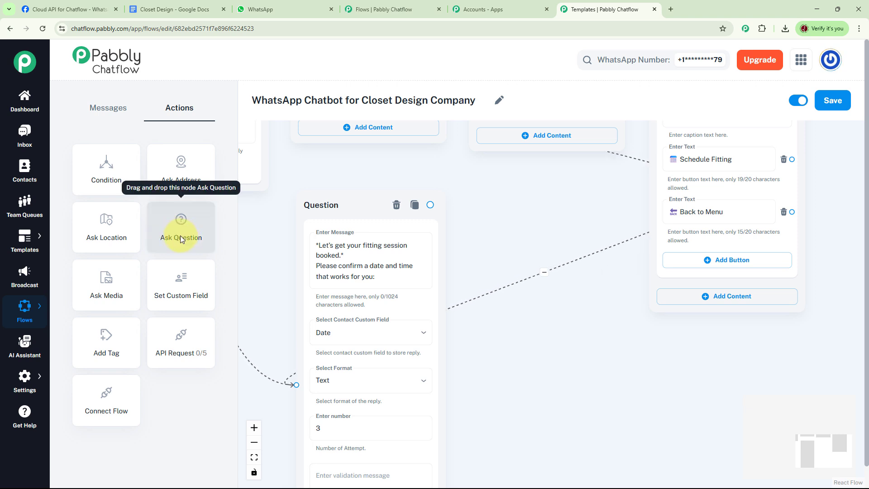
drag(181, 240, 521, 237)
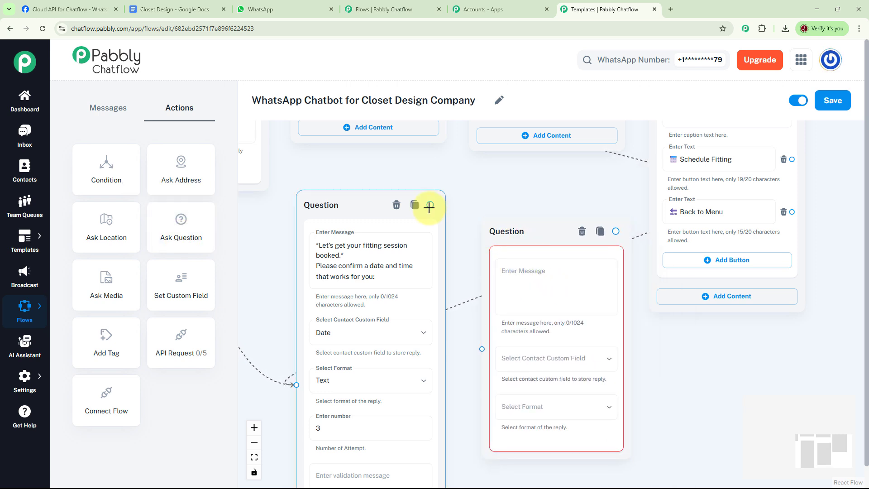
drag(445, 221, 481, 348)
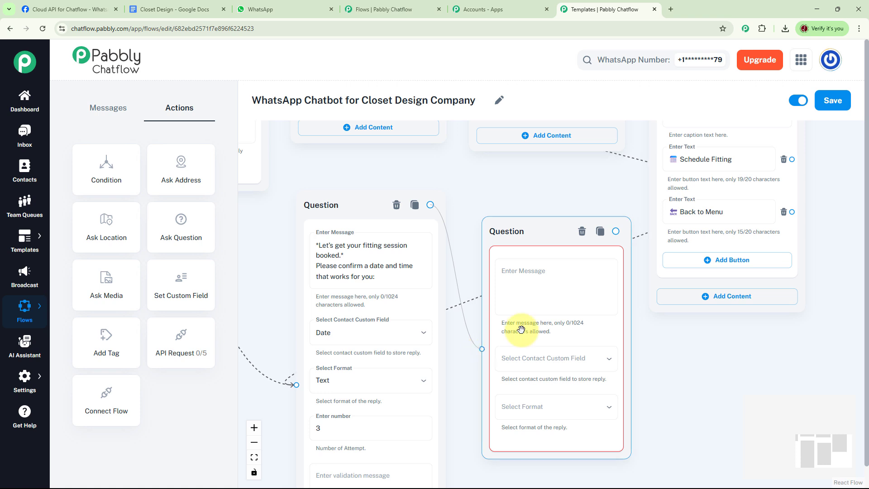
click(541, 282)
key(ctrl+v)
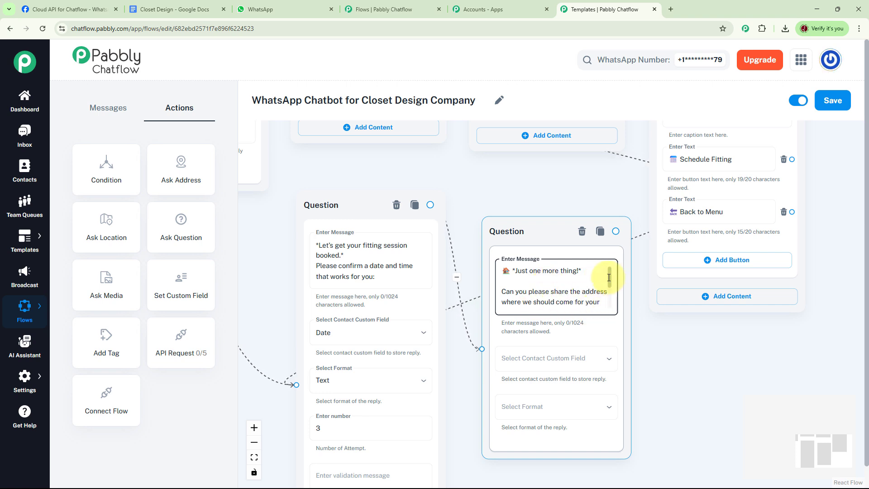
Store the address question's reply in the Address custom field with the Text format and 3 attempts.
scroll(610, 277, down, 5)
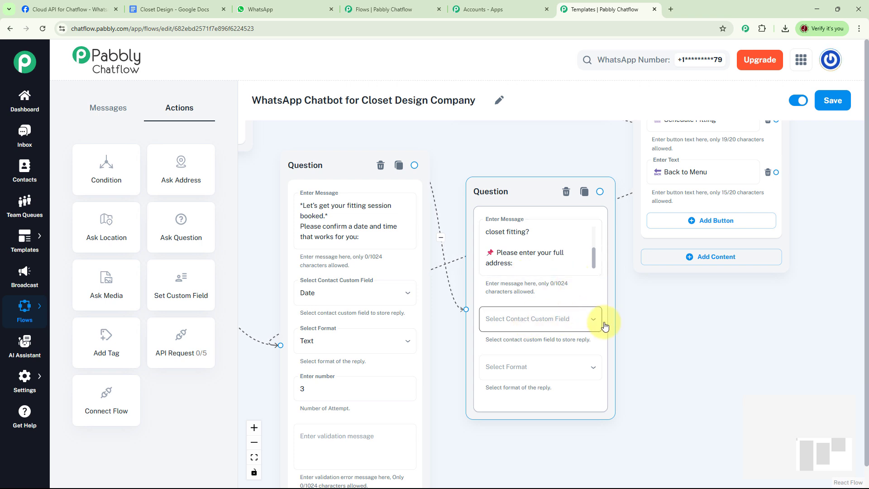
click(590, 321)
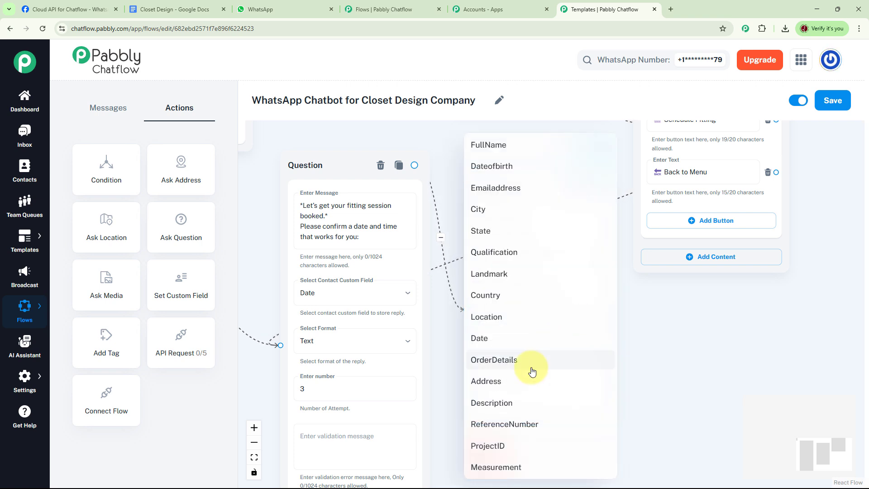
click(481, 380)
click(542, 418)
text(3)
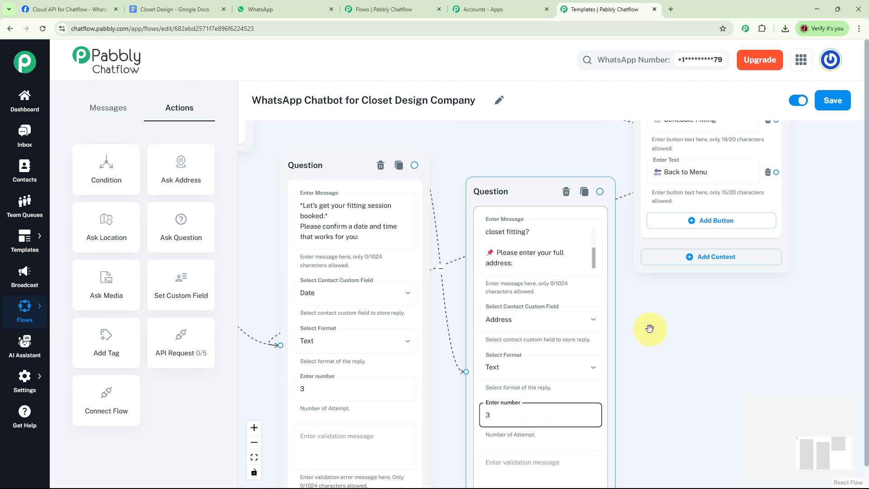
click(692, 365)
drag(692, 365, 636, 365)
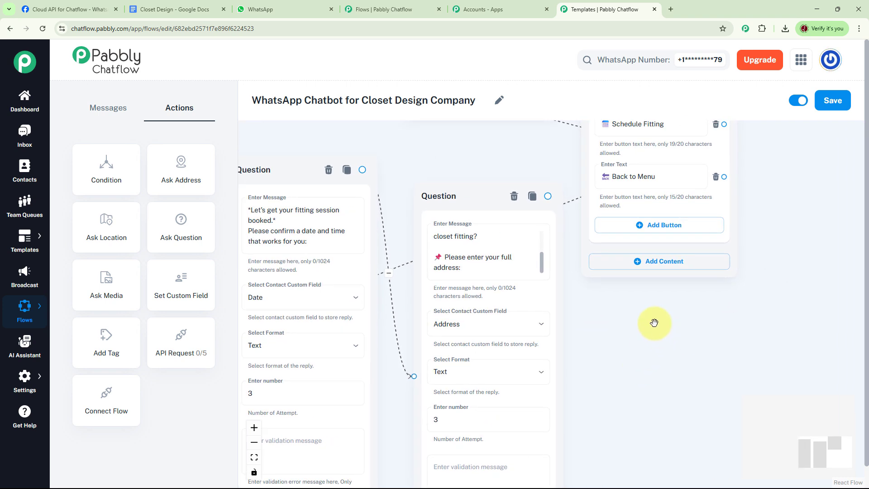
Add a message connected to the address question, containing the "All Set!" fitting confirmation text with the $Date and $Address variables.
click(331, 184)
click(520, 199)
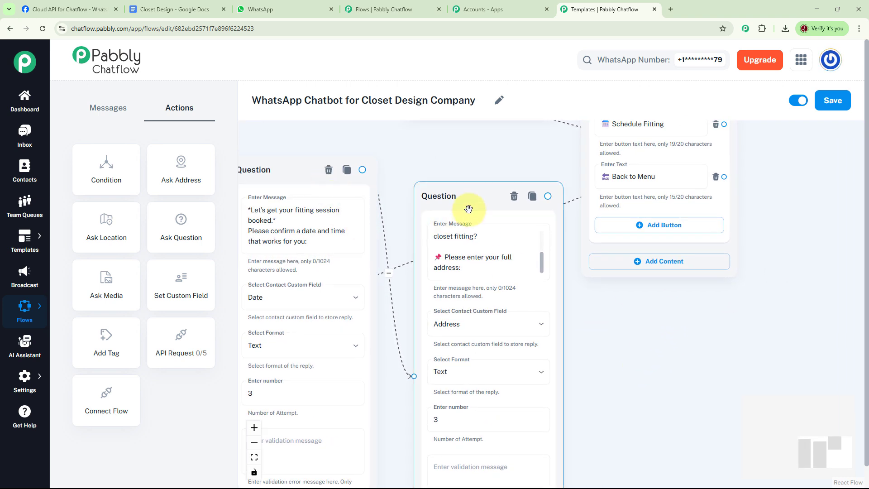
click(616, 331)
drag(629, 340, 592, 322)
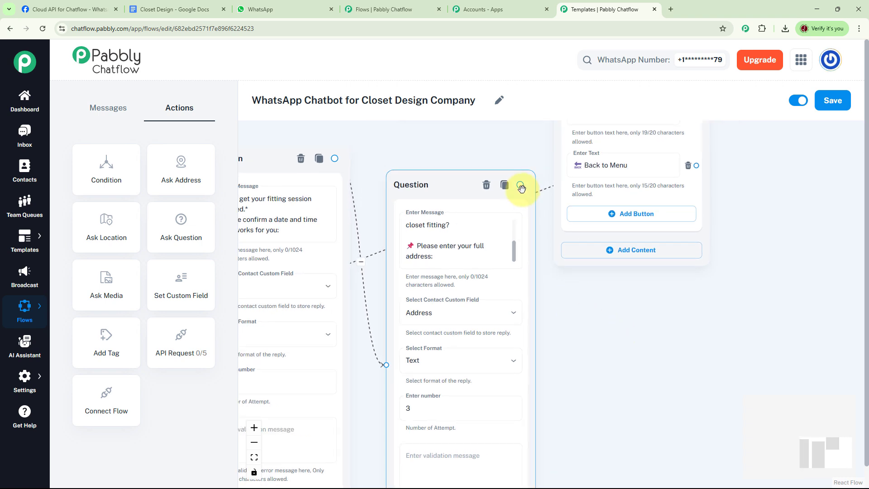
drag(520, 185, 584, 329)
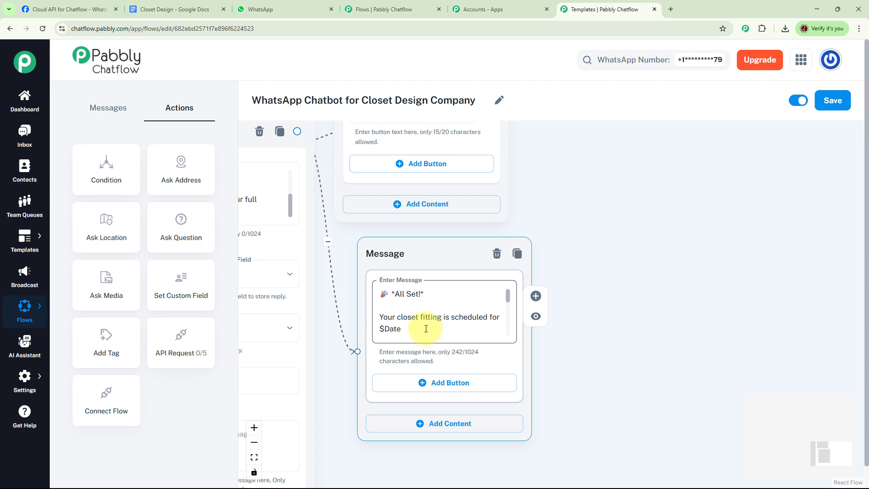
double_click(400, 330)
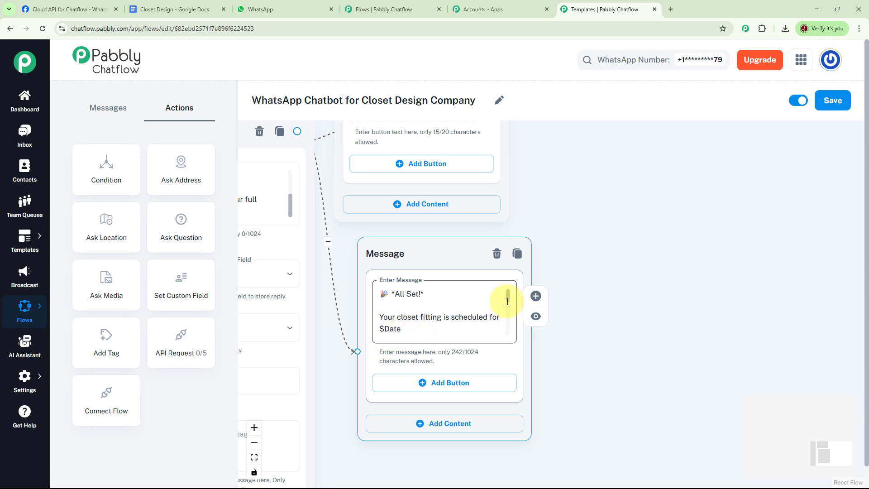
scroll(511, 303, down, 1)
drag(511, 303, 464, 324)
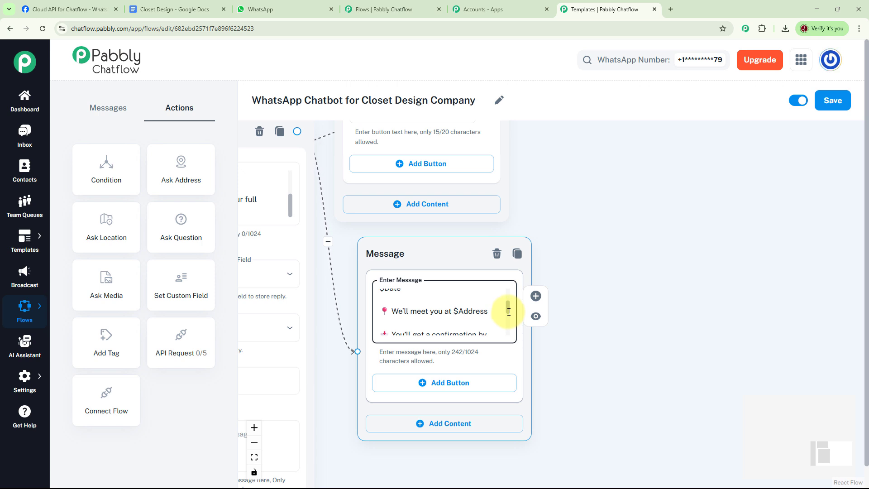
drag(509, 311, 510, 330)
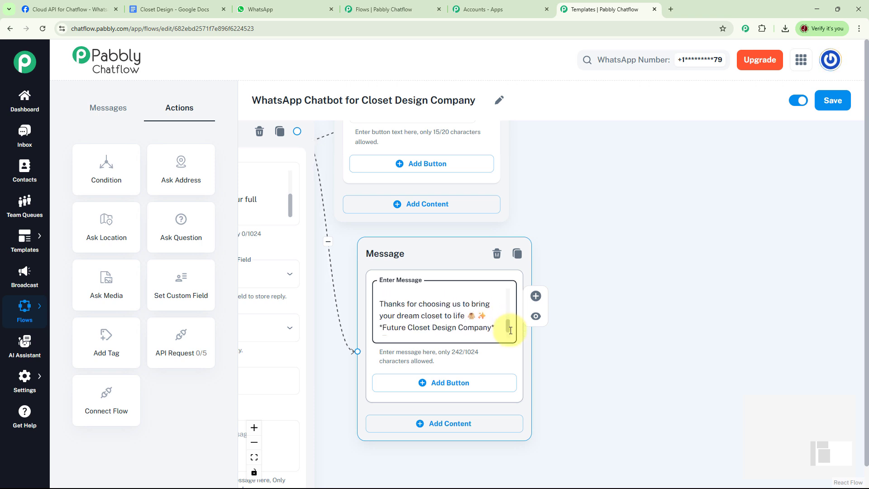
Save the completed WhatsApp Chatbot for Closet Design Company flow.
scroll(392, 355, down, 5)
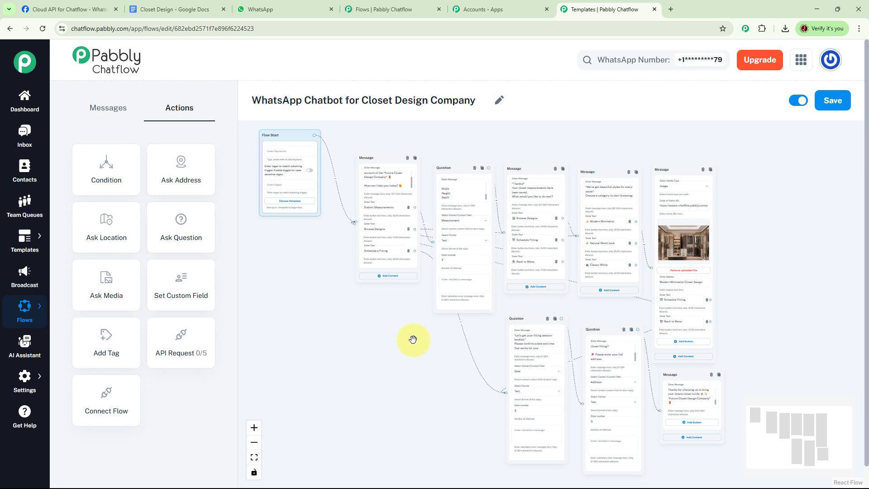
click(835, 101)
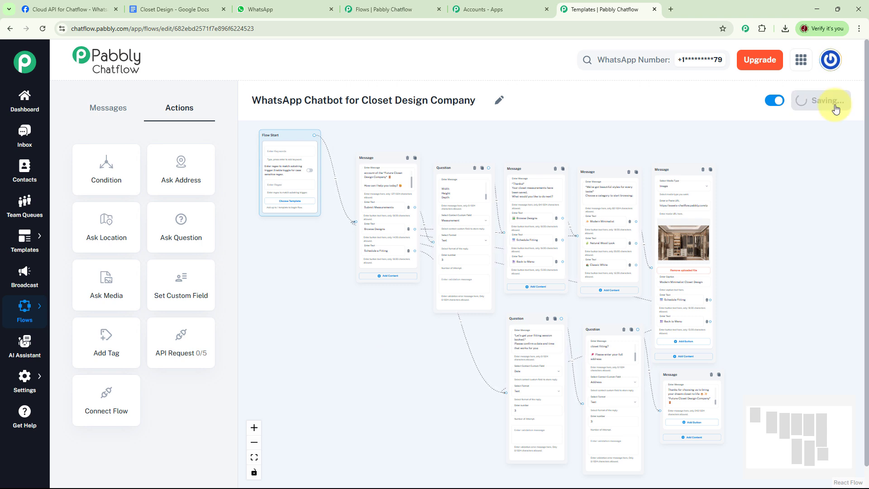
click(846, 68)
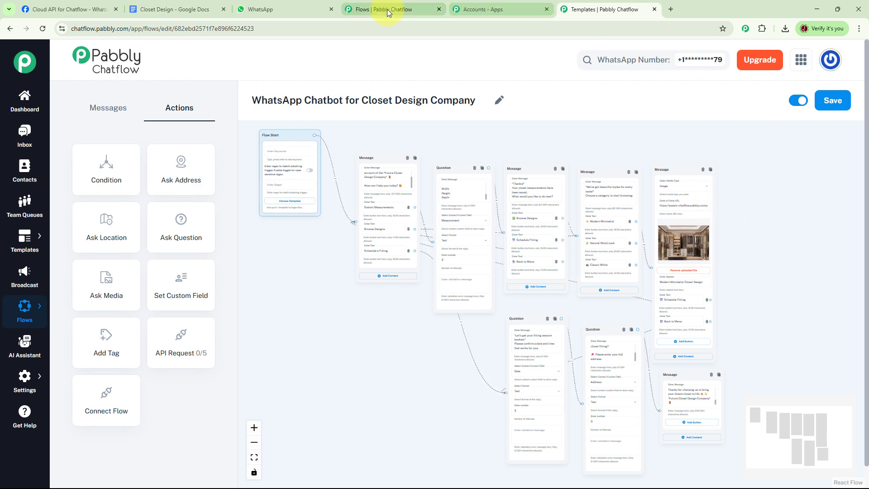
Switch to WhatsApp, clear the Future Closet Design Company chat, and send "Closet Design" to trigger the chatbot.
click(278, 8)
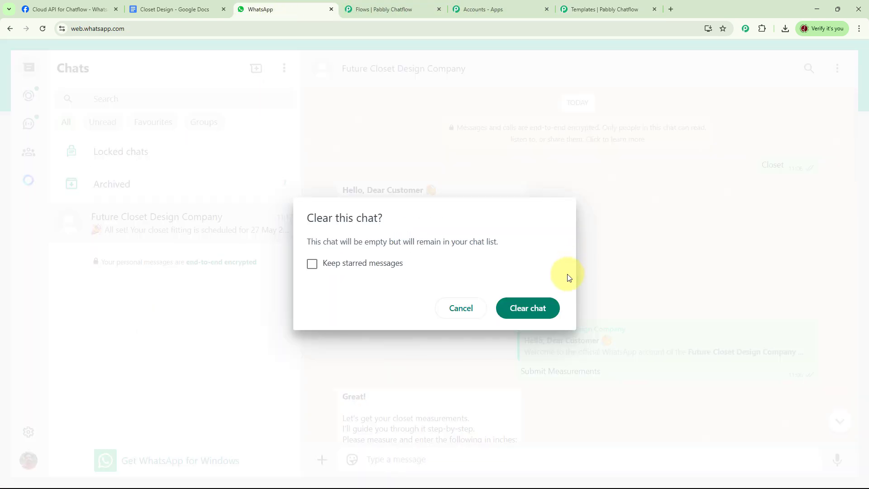
click(550, 308)
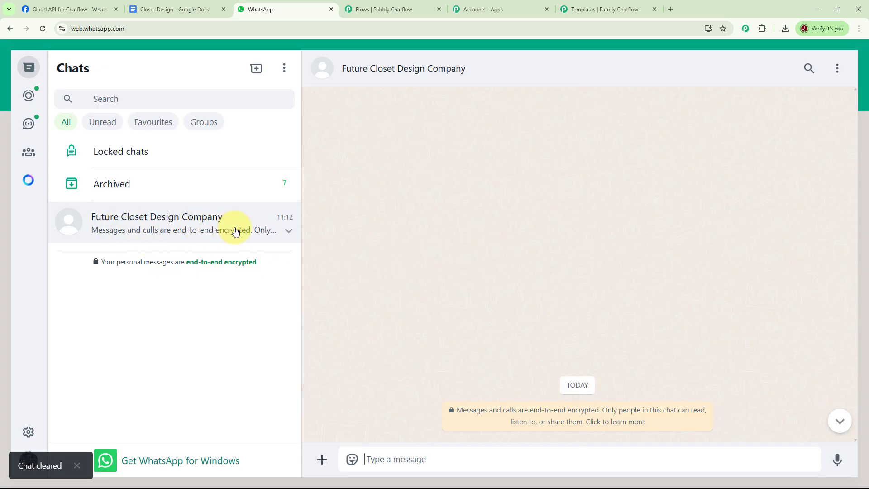
text(Closet Design)
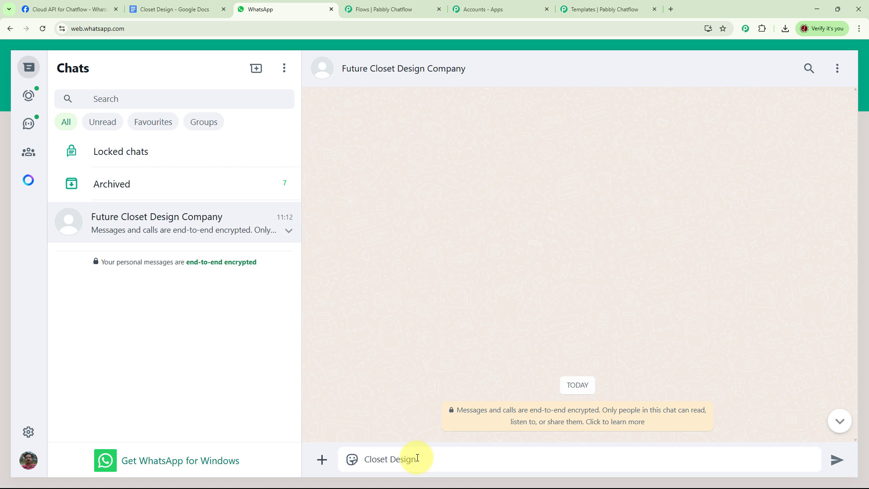
key(Return)
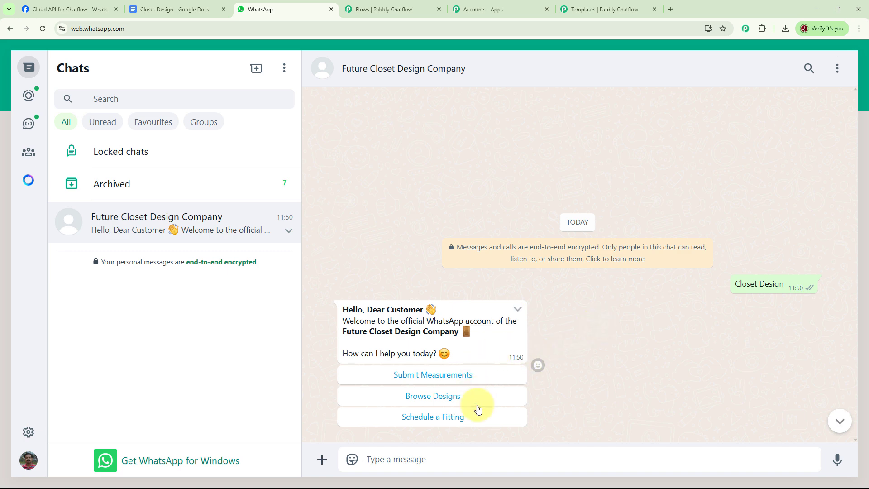
Test the welcome message's Submit Measurements, Browse Designs and Schedule a Fitting options in the chat.
click(473, 375)
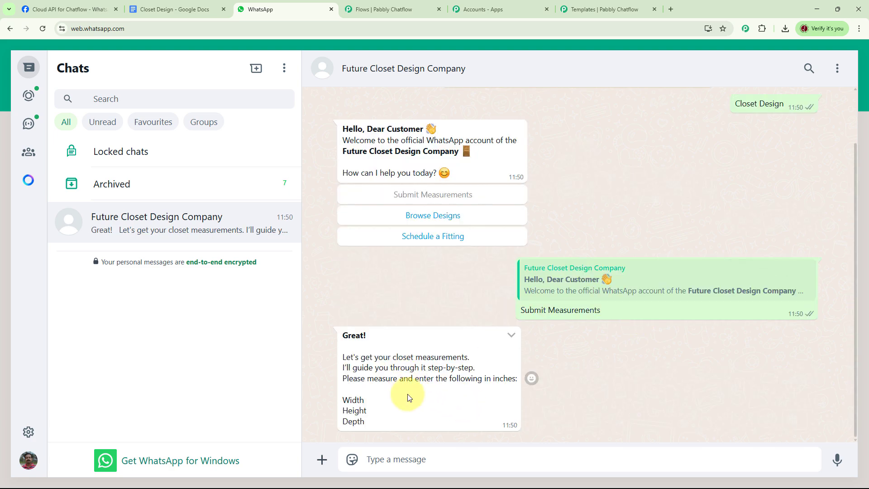
click(433, 215)
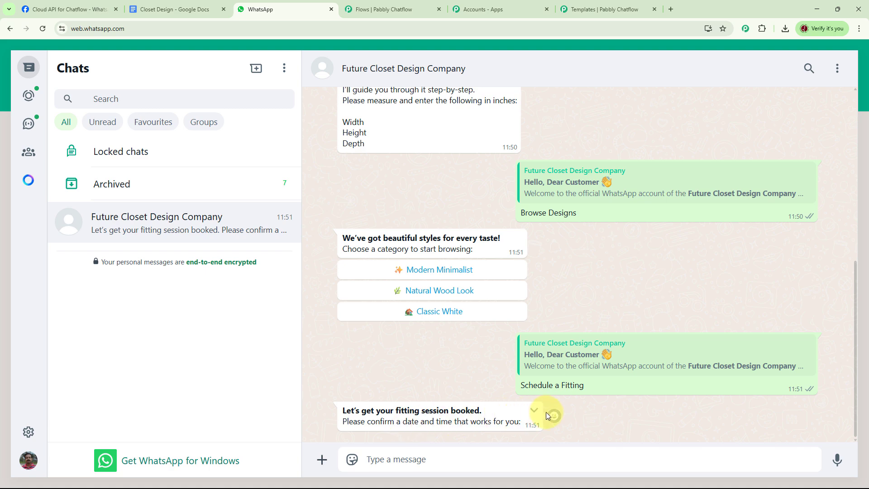
scroll(677, 360, up, 7)
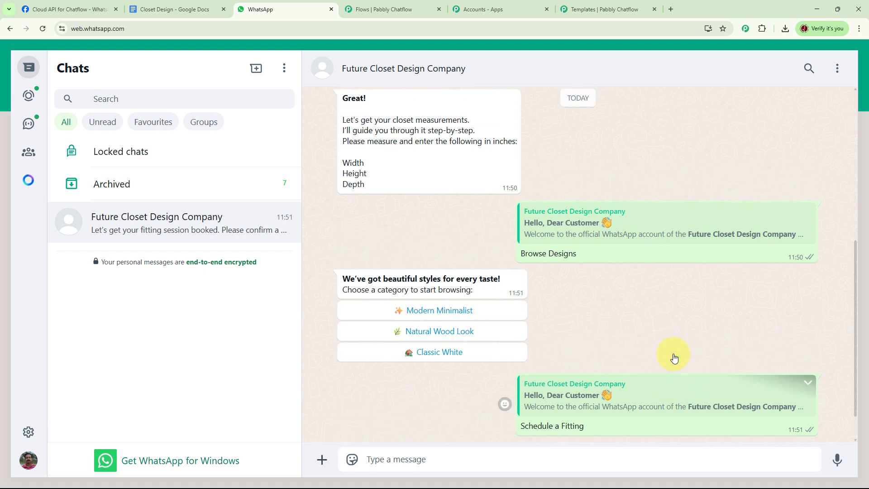